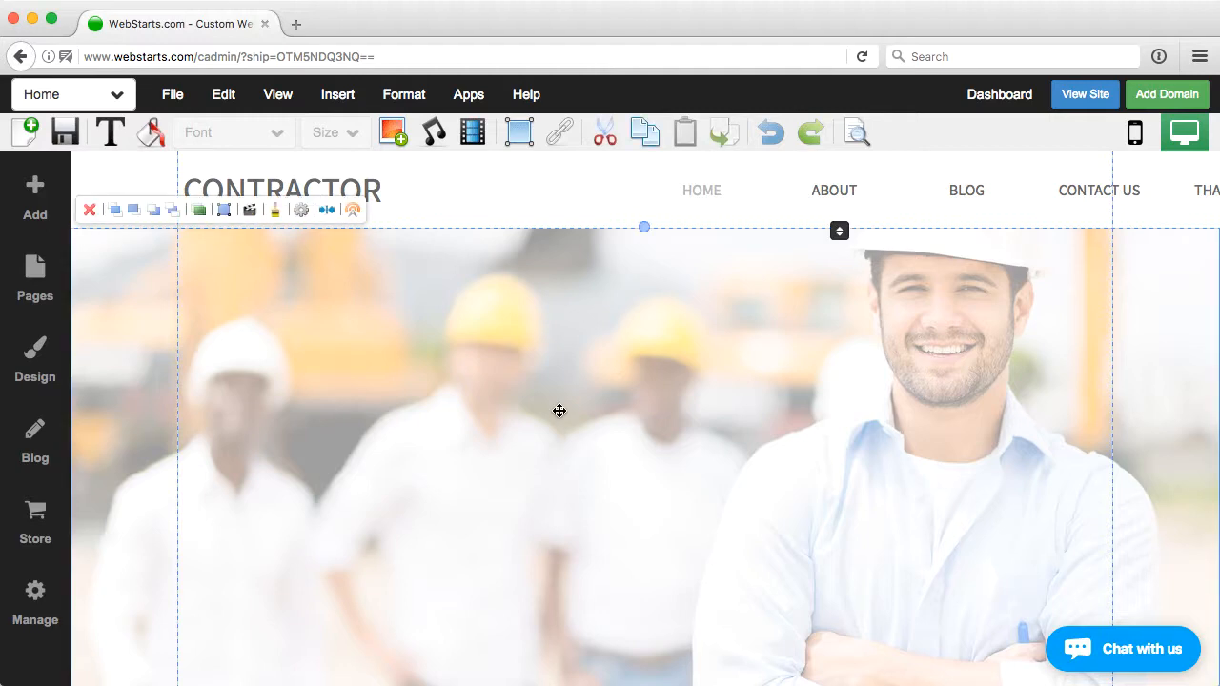
# - Insert a box on the Home page and move it to the middle of the hero image
pyautogui.click(520, 133)
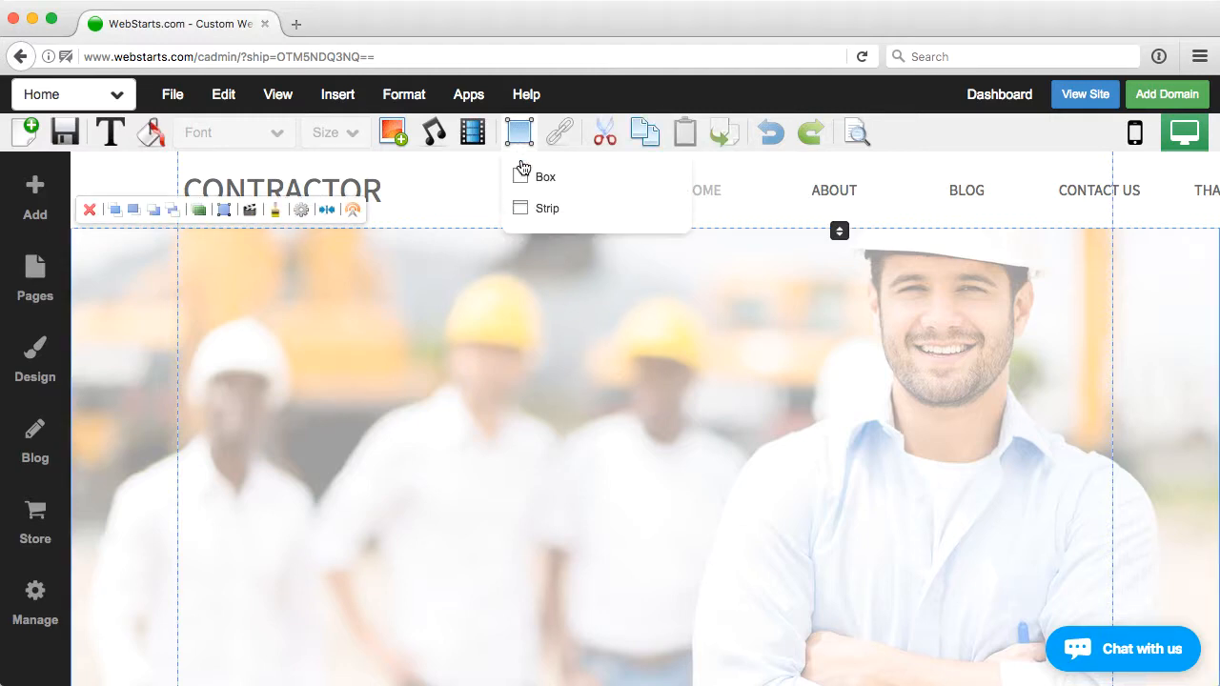
pyautogui.click(538, 174)
pyautogui.click(279, 286)
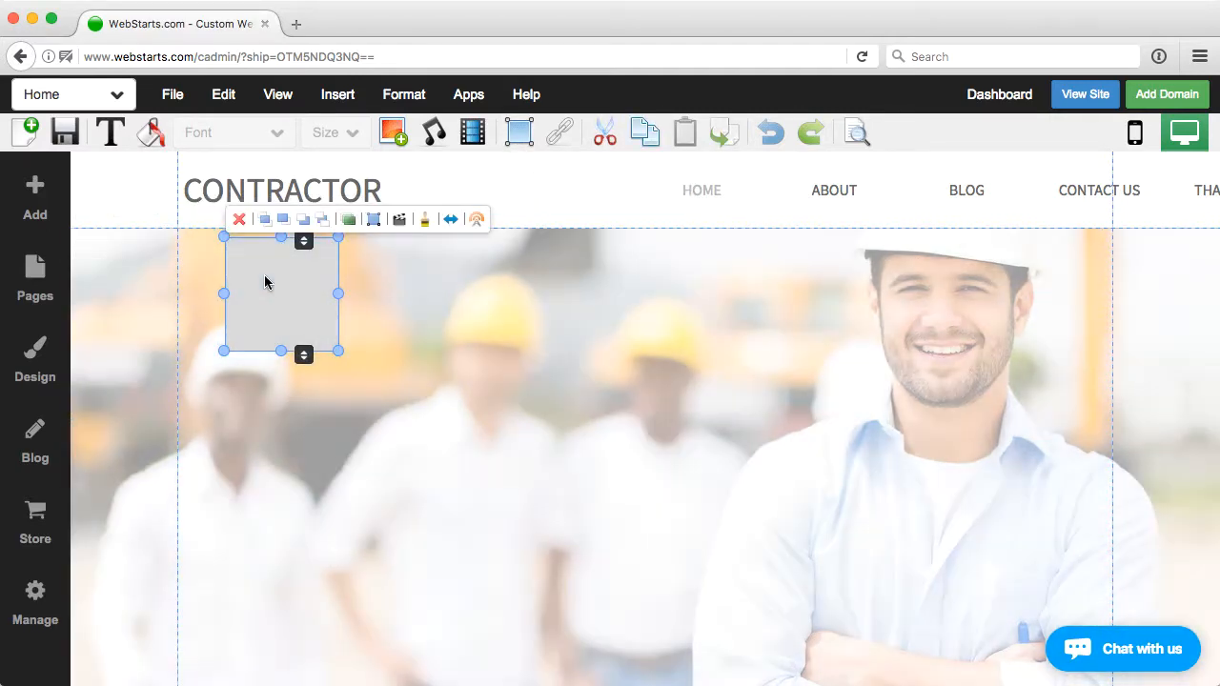
pyautogui.moveTo(263, 276); pyautogui.dragTo(596, 425)
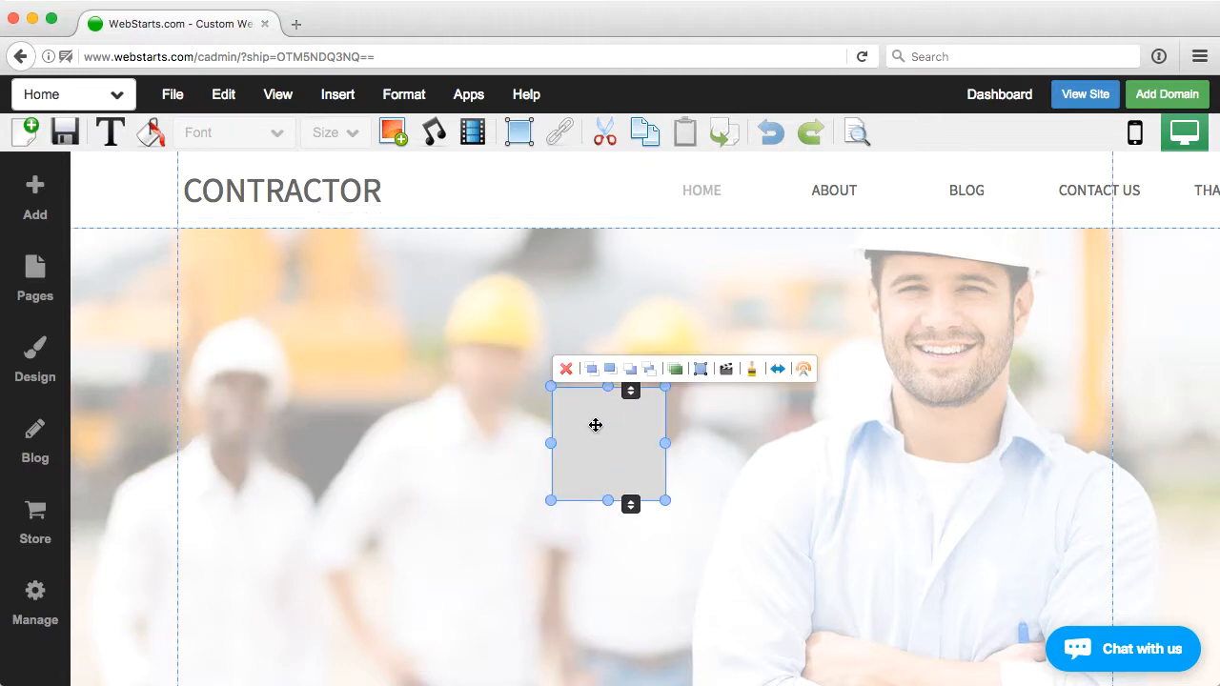
# - Enlarge the grey box on the hero image into a wide rectangle
pyautogui.click(785, 428)
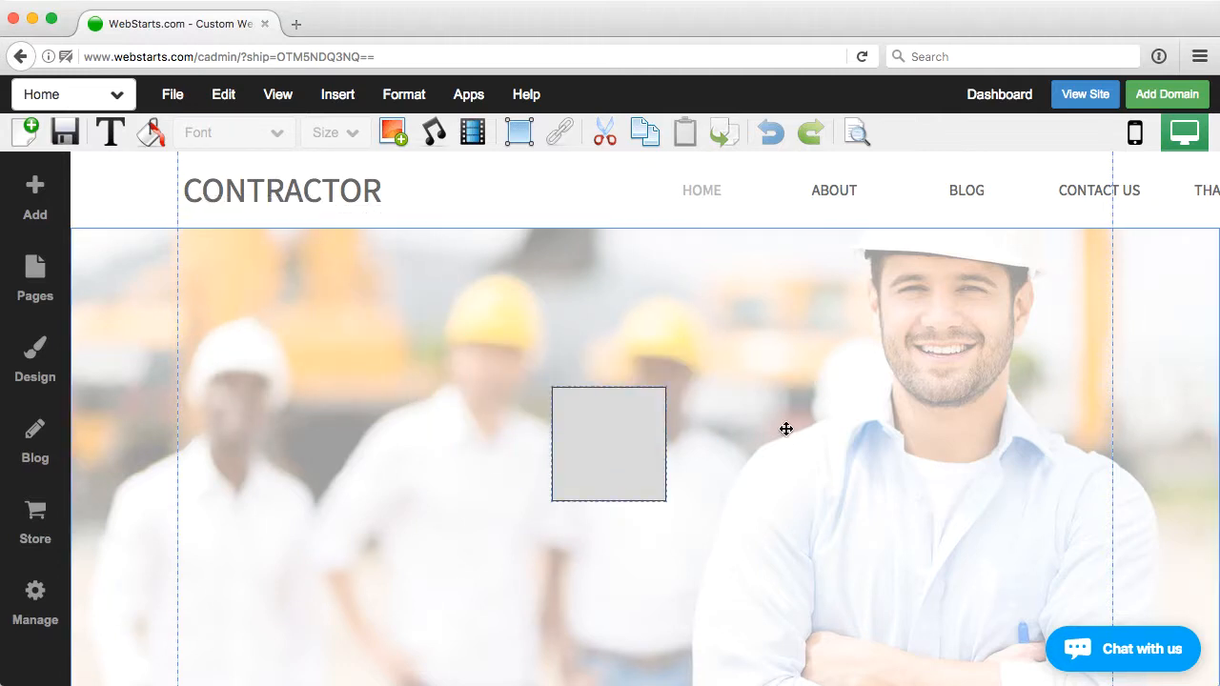
pyautogui.click(603, 443)
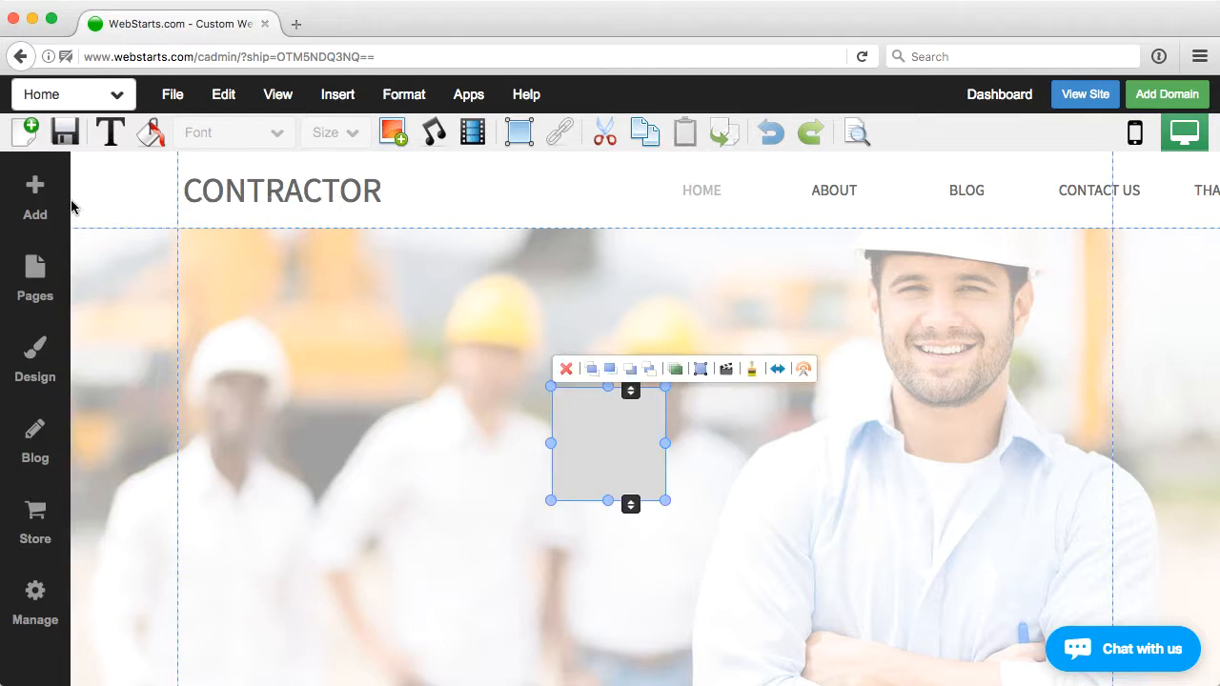
pyautogui.click(149, 133)
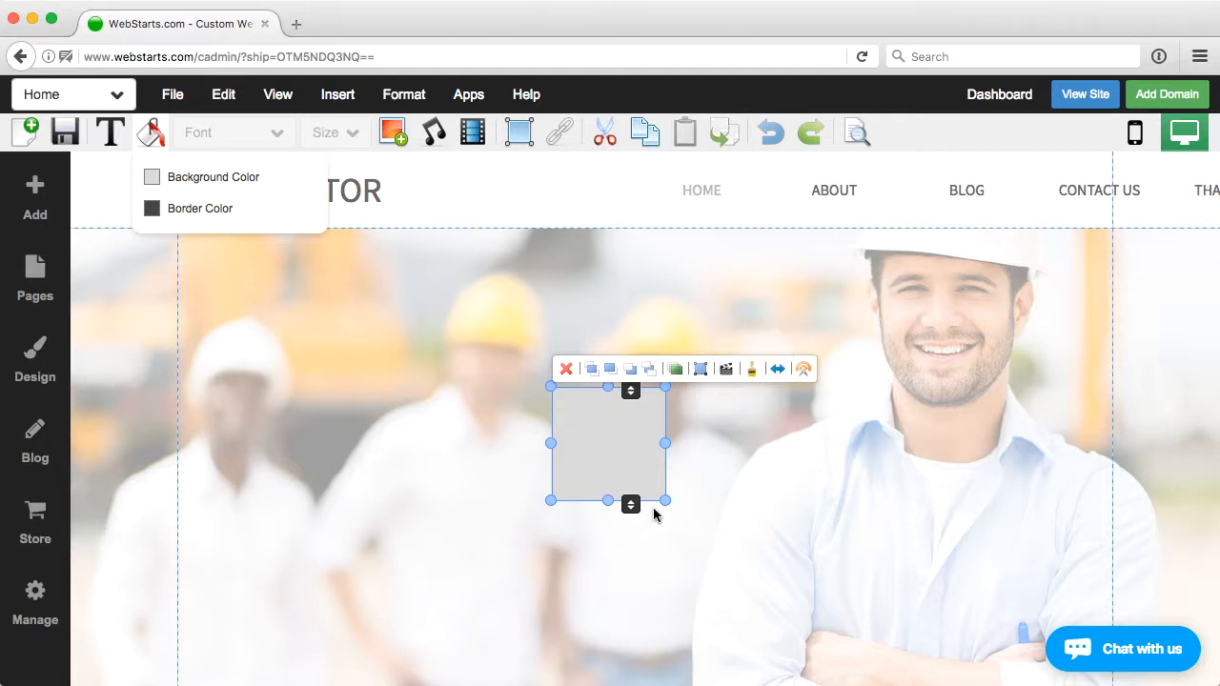
pyautogui.moveTo(665, 500); pyautogui.dragTo(874, 553)
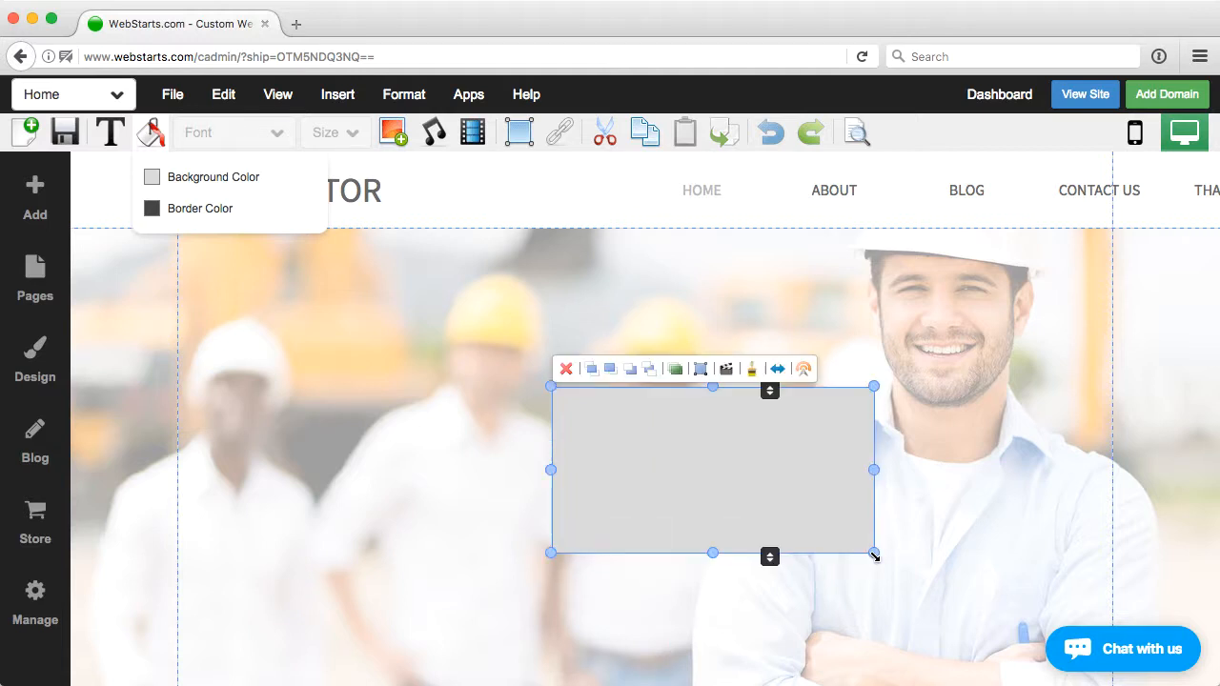
# - Try the curved-shadow, thick-border and ellipse effects on the box, one after another
pyautogui.click(752, 371)
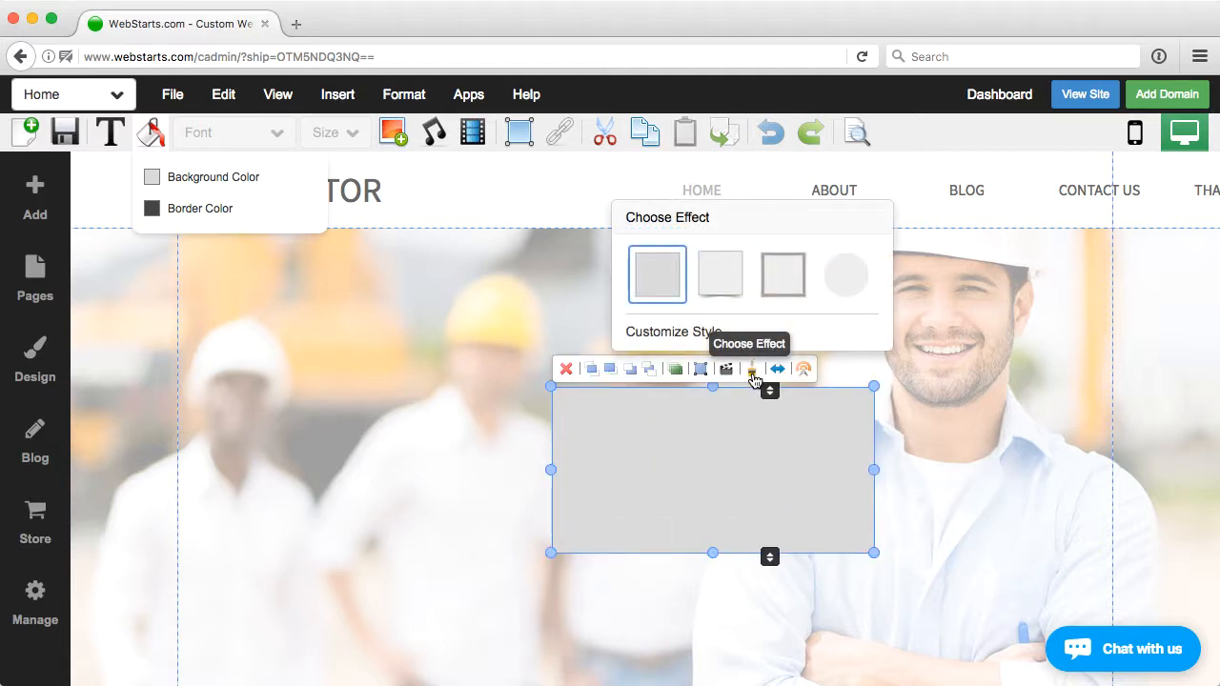
pyautogui.click(718, 275)
pyautogui.click(752, 369)
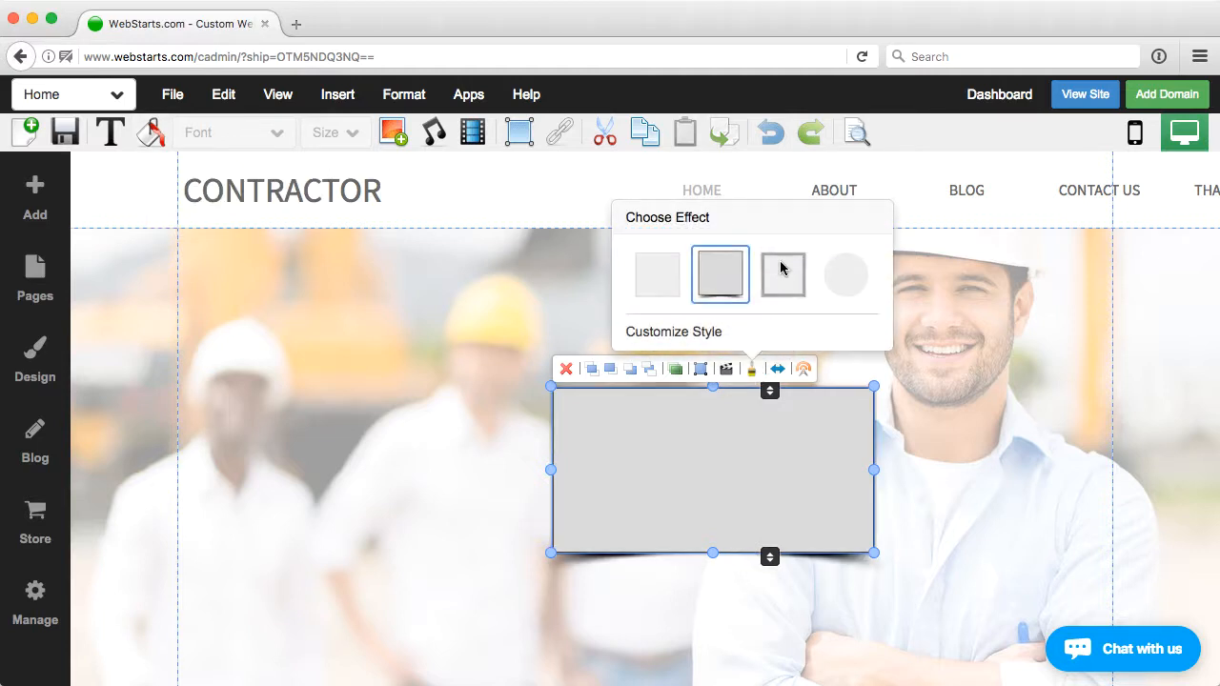
pyautogui.click(780, 269)
pyautogui.click(752, 369)
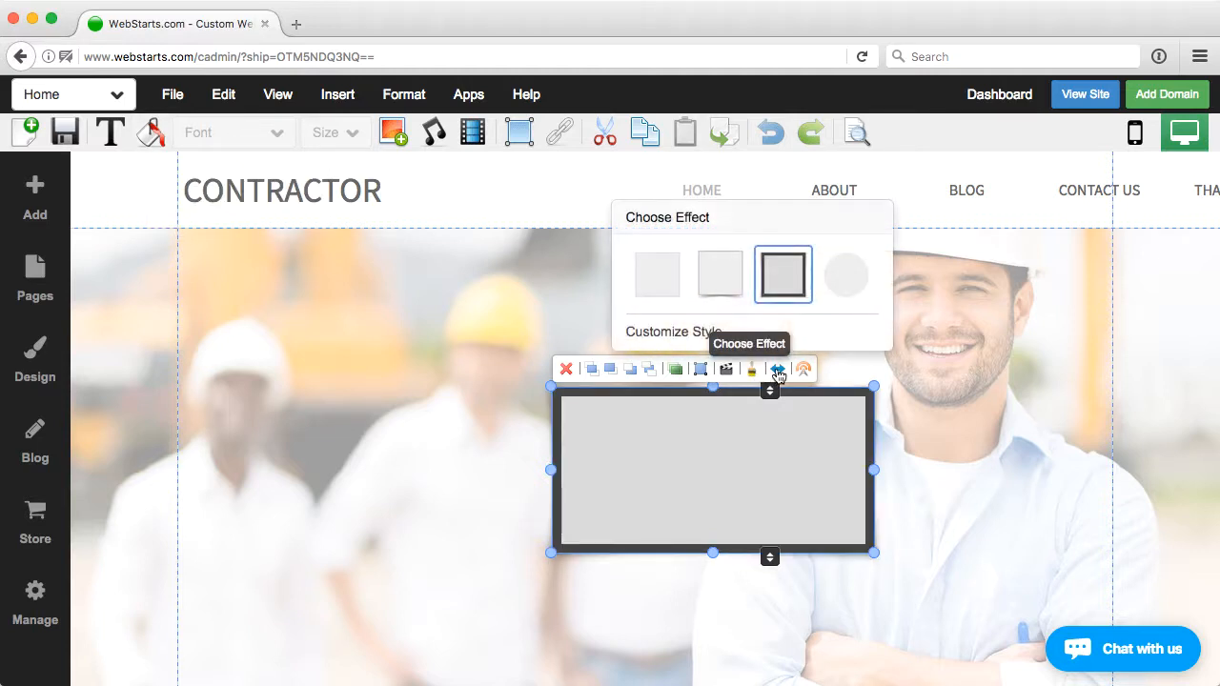
pyautogui.click(842, 276)
# - Customize the ellipse style with a 9px border width, a mauve border color and a 7px shadow
pyautogui.click(752, 369)
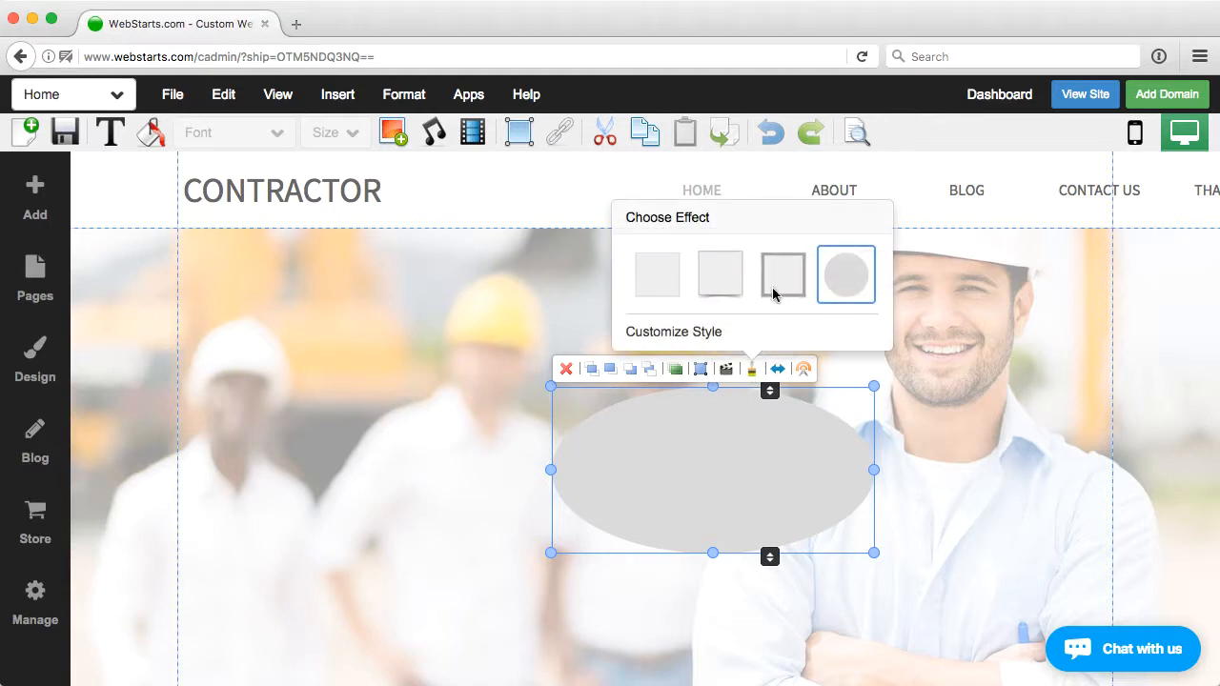
pyautogui.click(673, 334)
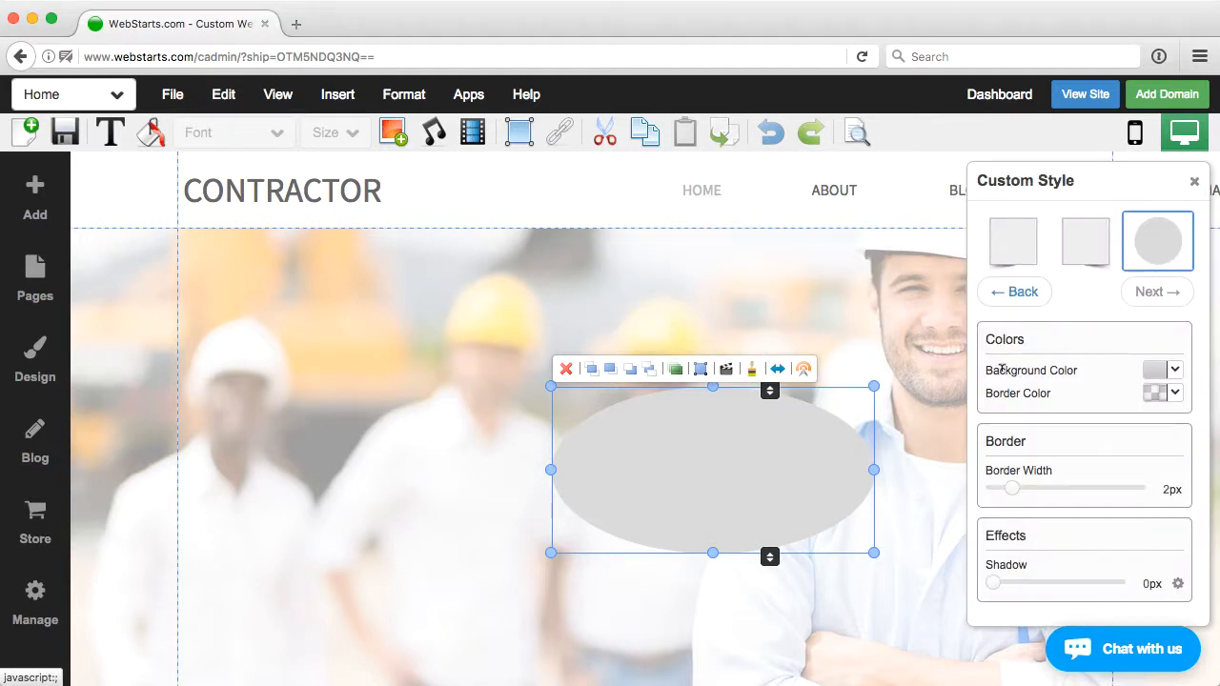
pyautogui.moveTo(1013, 488); pyautogui.dragTo(1080, 486)
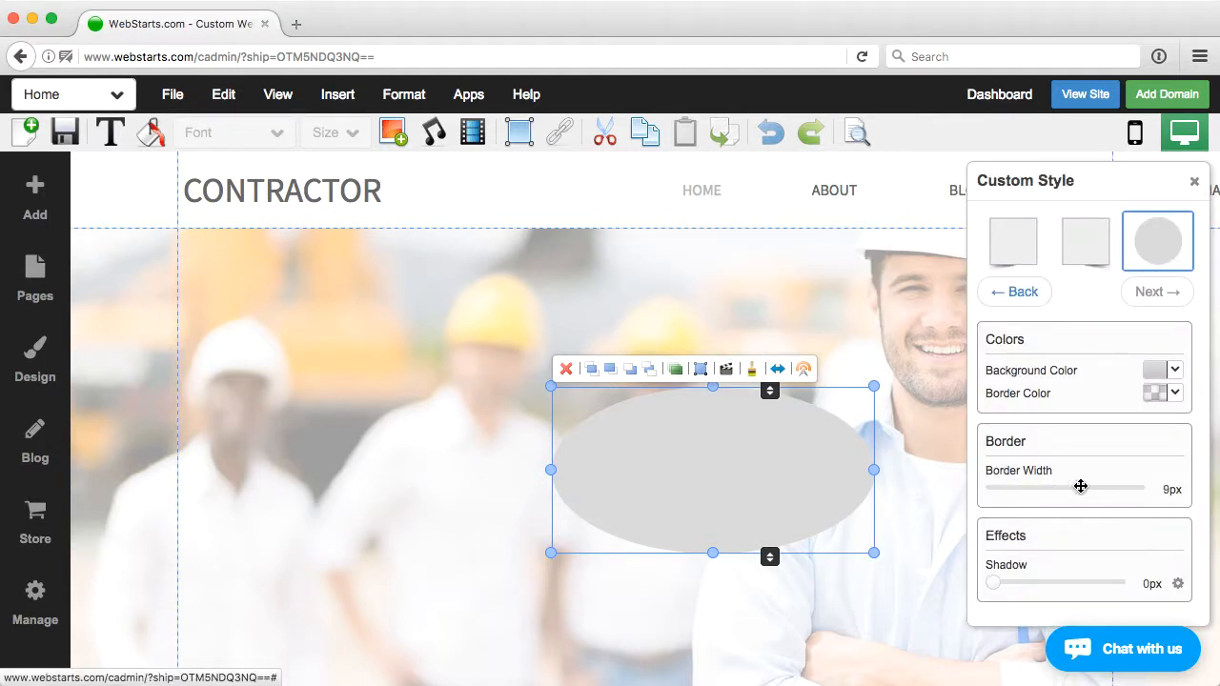
pyautogui.click(1155, 393)
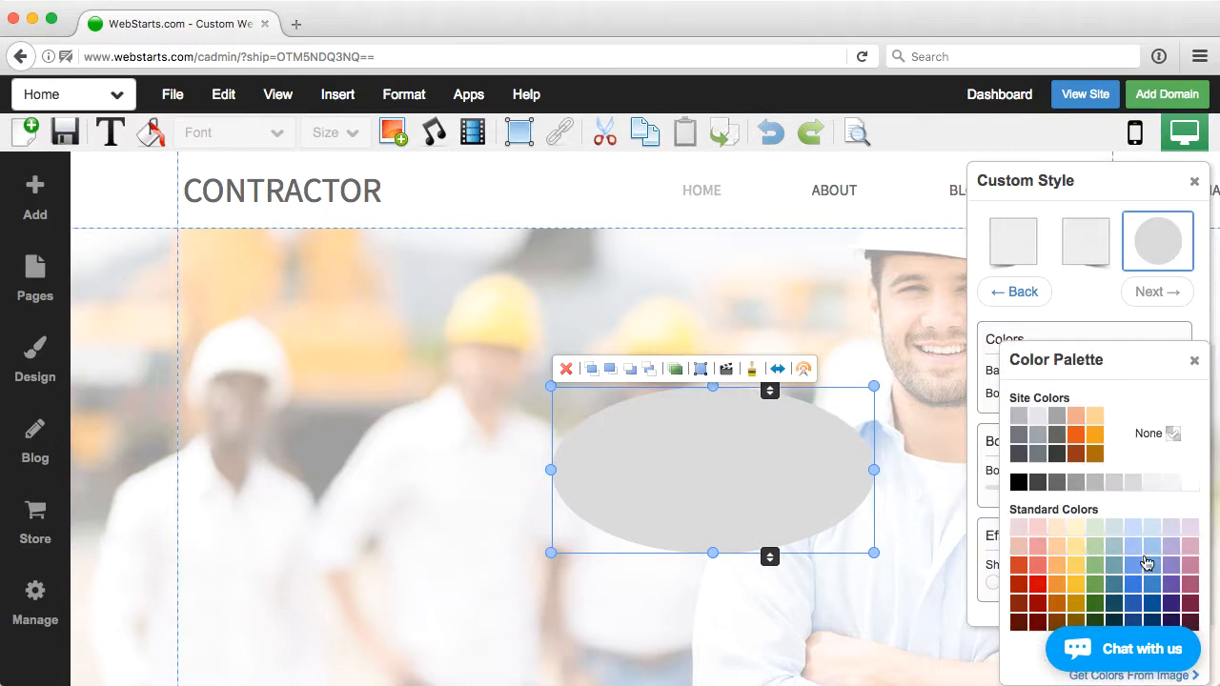
pyautogui.click(1197, 585)
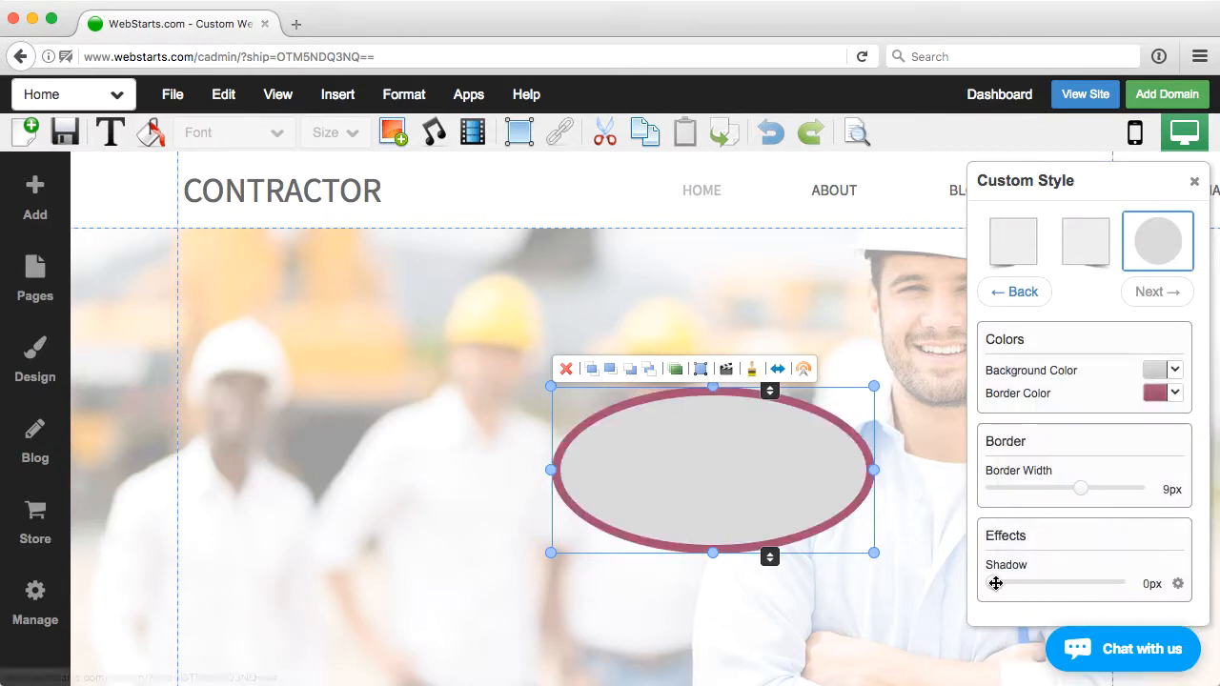
pyautogui.moveTo(993, 583); pyautogui.dragTo(1092, 590)
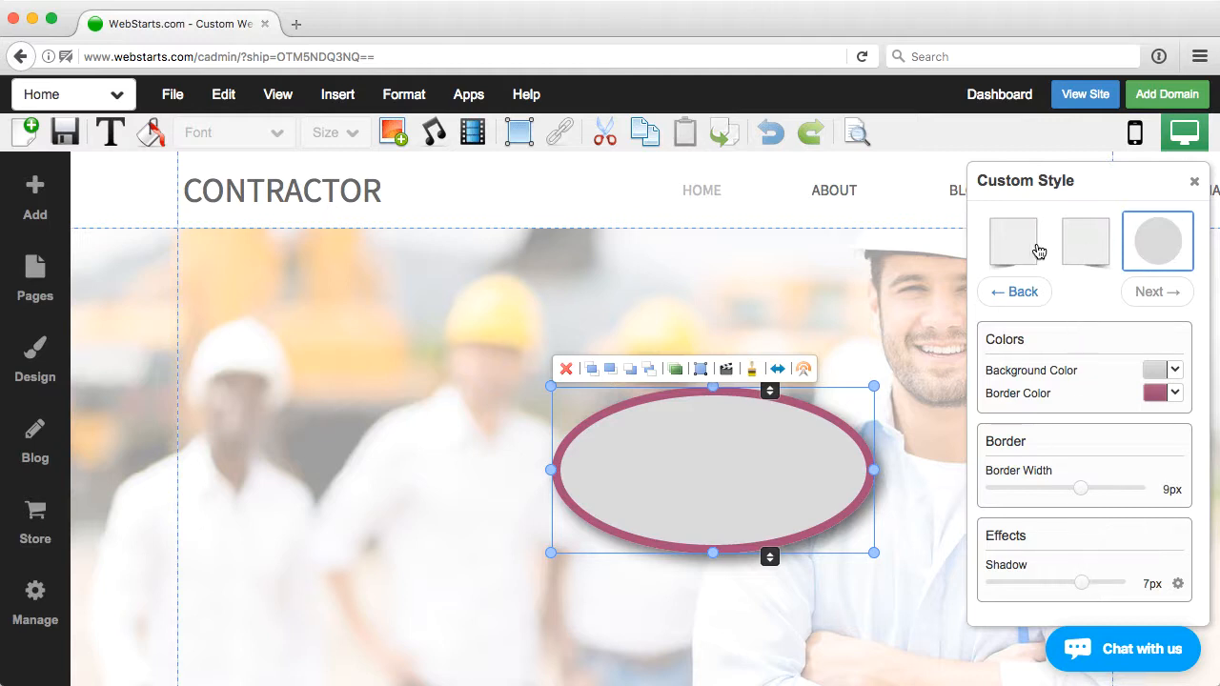
# - Switch the box to the plain rectangle style with a 4px shadow, 35px rounded corners and an 11px border
pyautogui.click(1016, 289)
pyautogui.click(1016, 244)
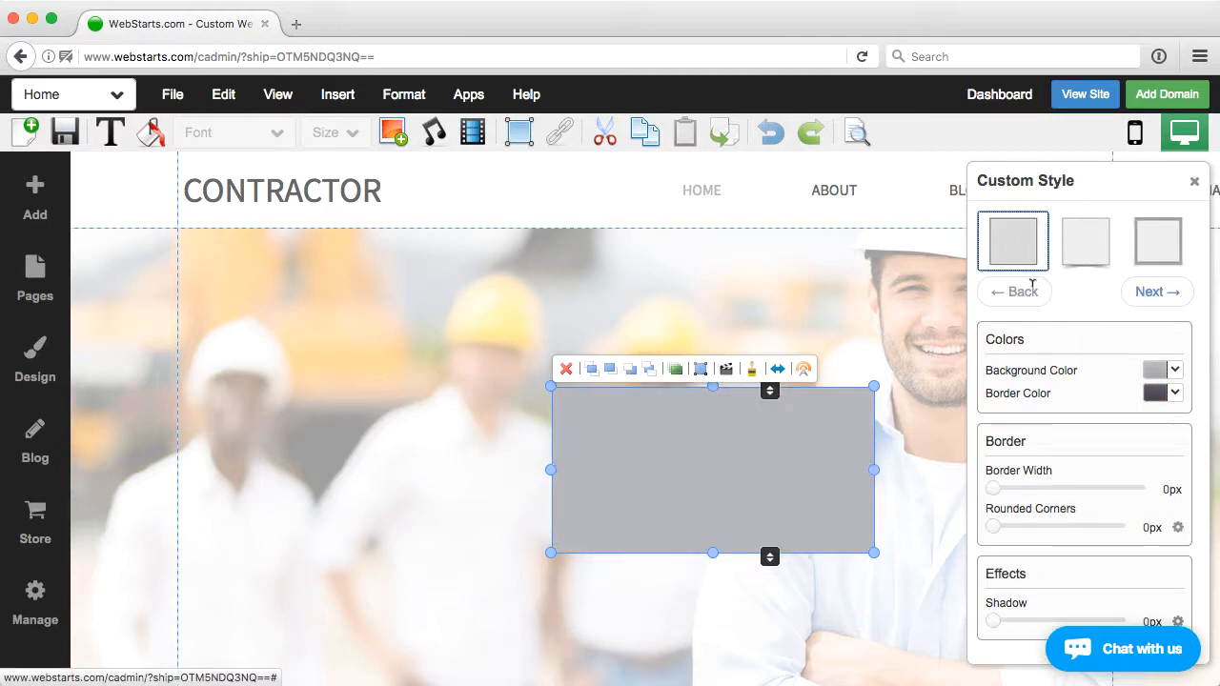
pyautogui.moveTo(986, 626); pyautogui.dragTo(1044, 620)
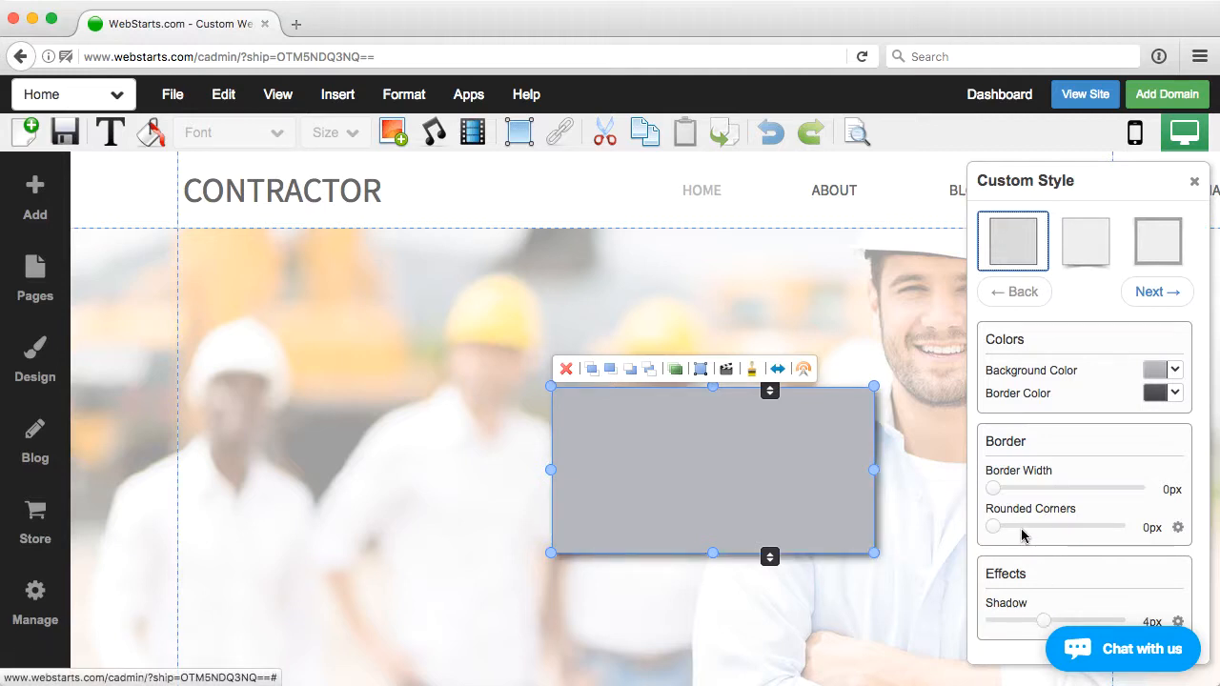
pyautogui.moveTo(998, 527); pyautogui.dragTo(1080, 526)
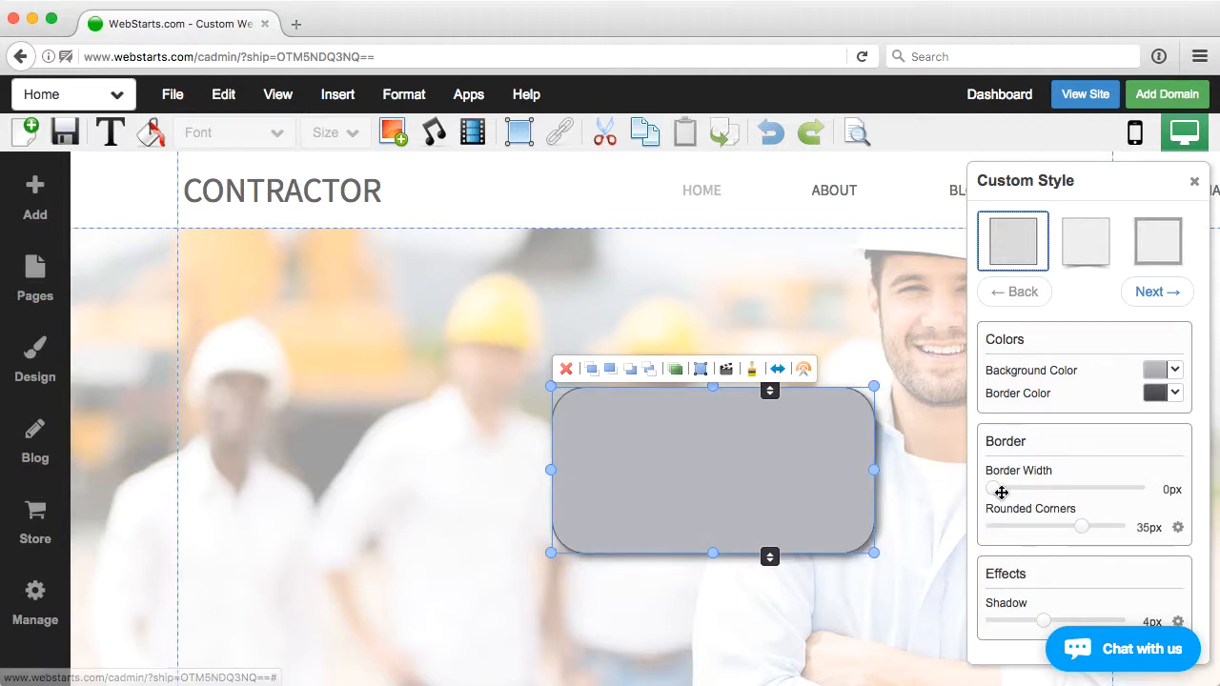
pyautogui.moveTo(997, 488); pyautogui.dragTo(1101, 487)
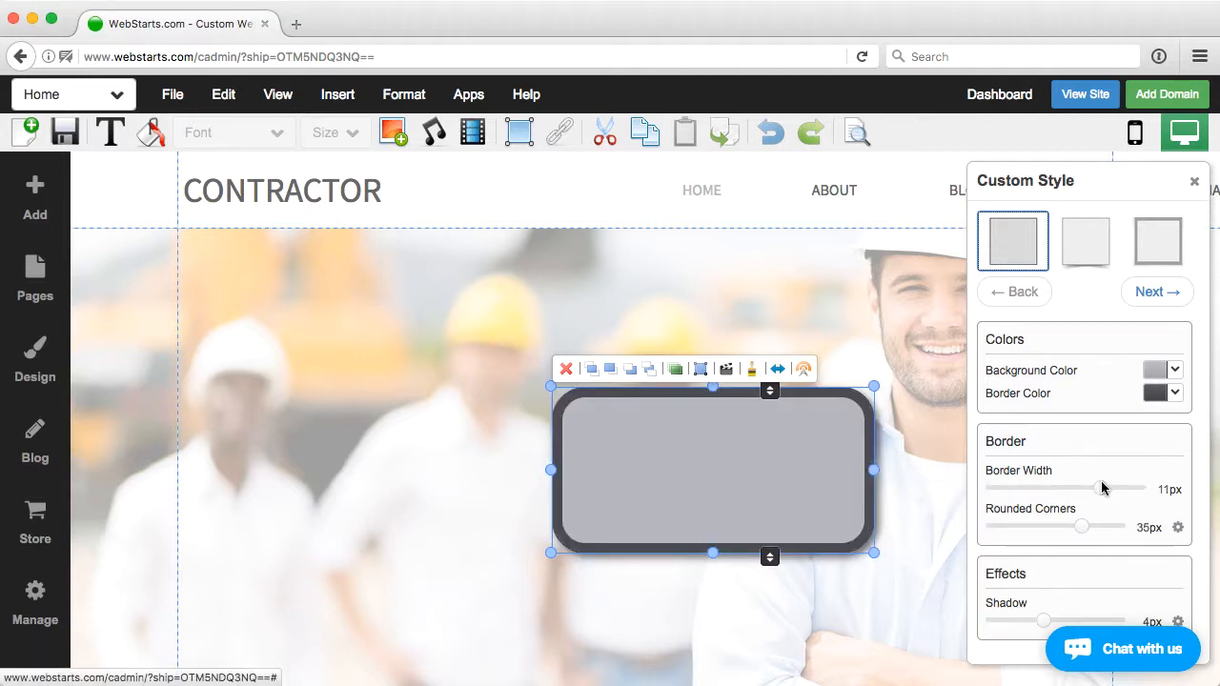
# - Set the rounded box's background color to light teal and its border color to light orange
pyautogui.click(1158, 370)
pyautogui.click(1122, 546)
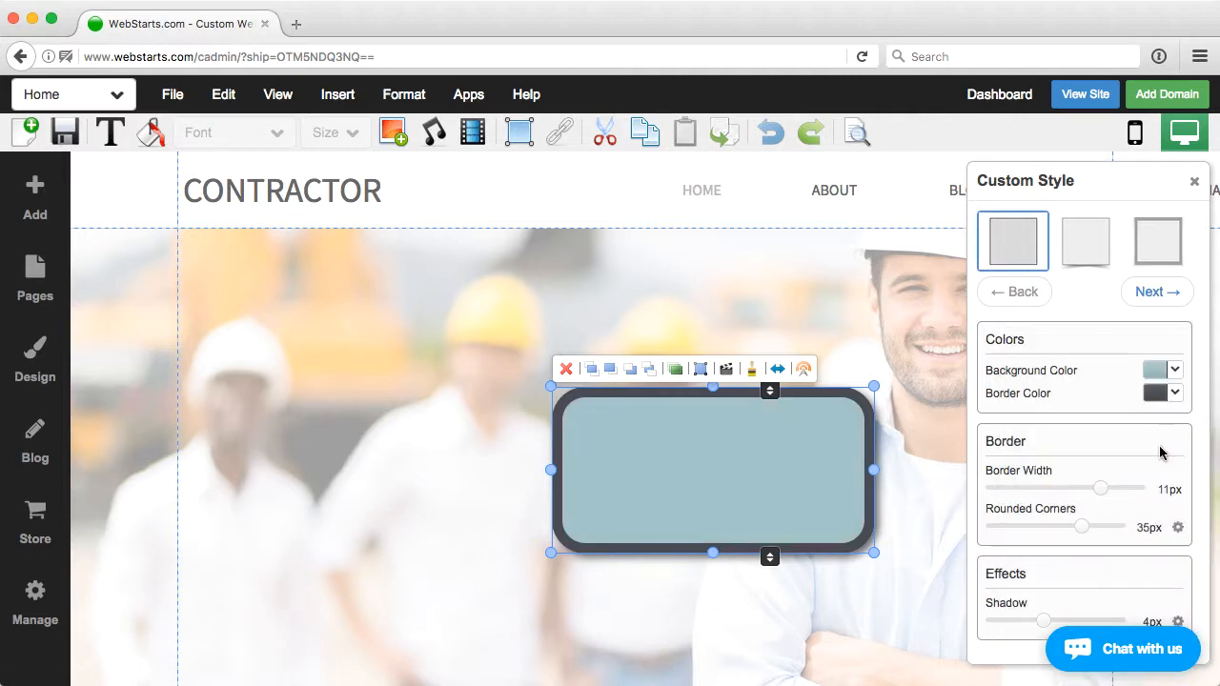
pyautogui.click(1158, 395)
pyautogui.click(1053, 549)
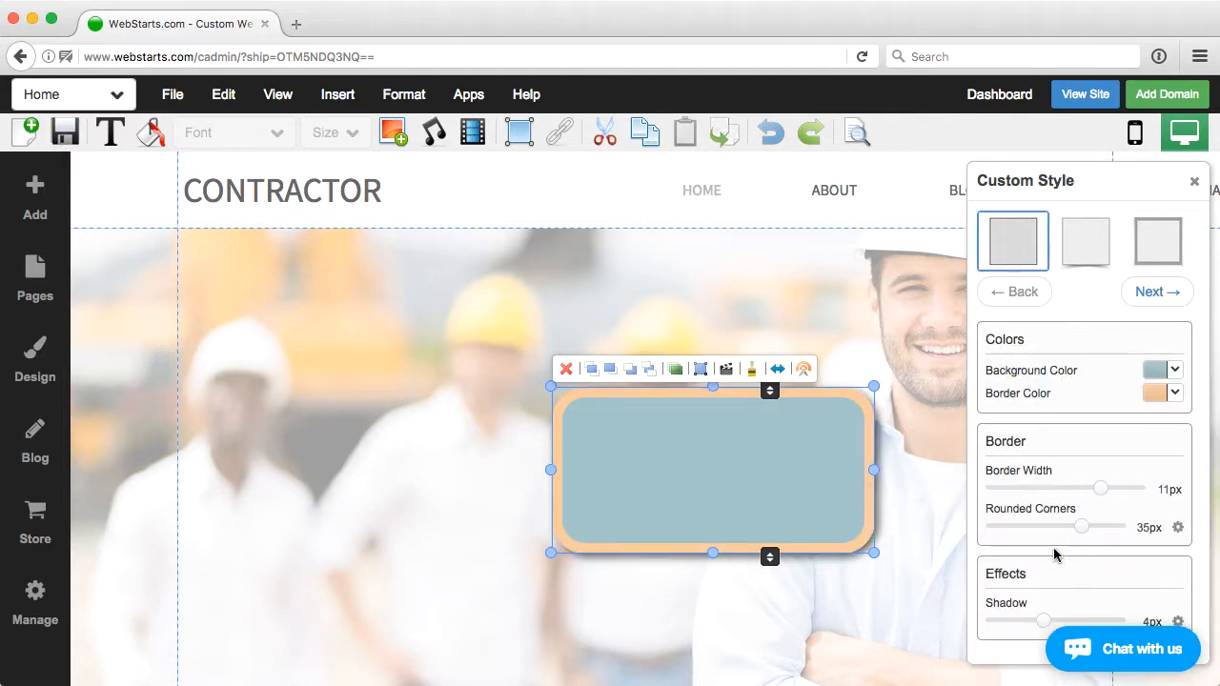
# - Apply the curved-shadow style with a dark teal background to the box, and delete the box from the page
pyautogui.click(1094, 256)
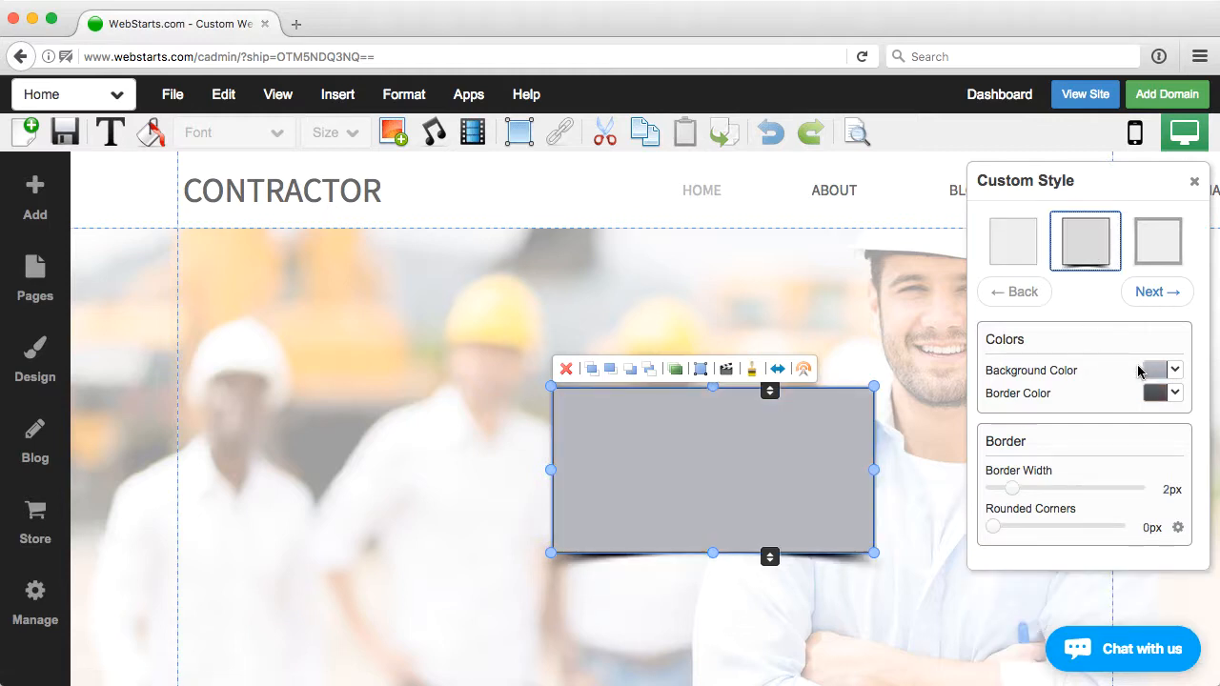
pyautogui.click(1152, 370)
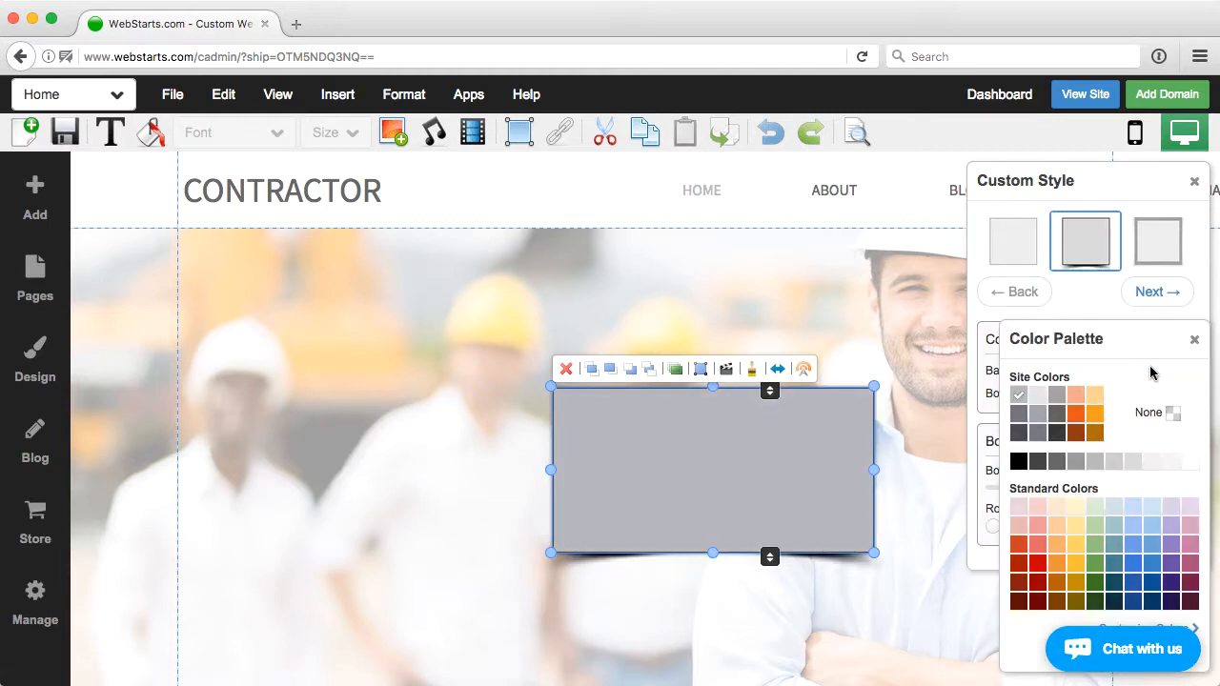
pyautogui.click(1112, 572)
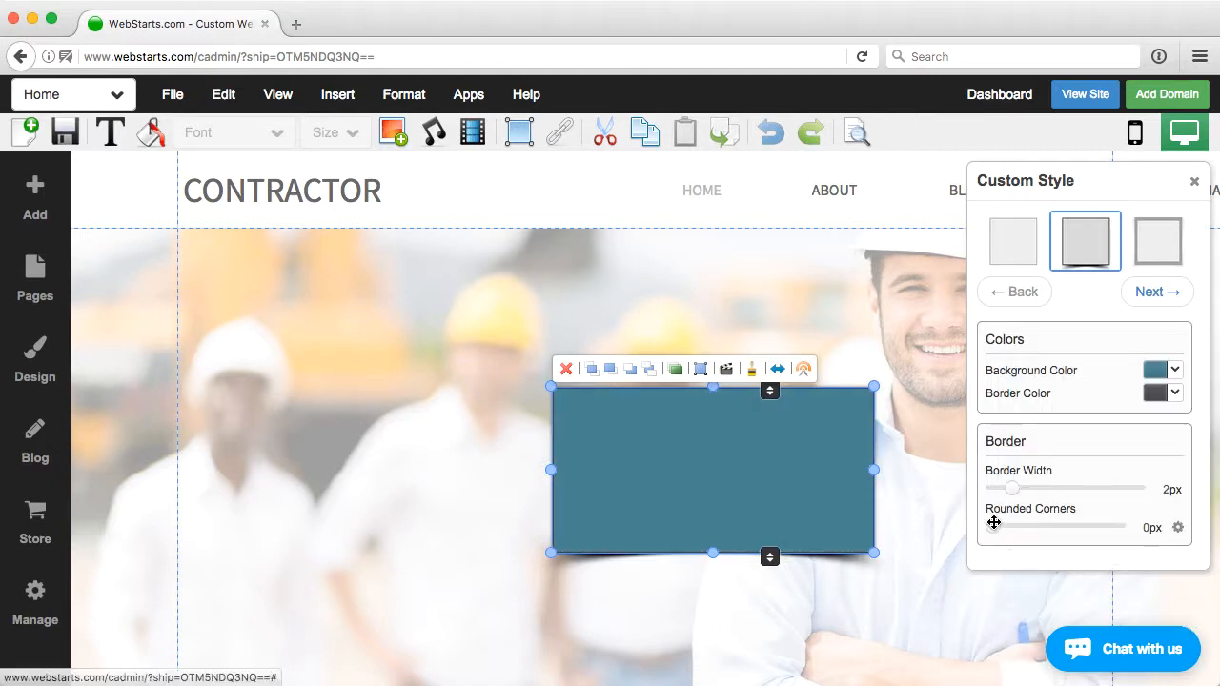
pyautogui.click(1197, 186)
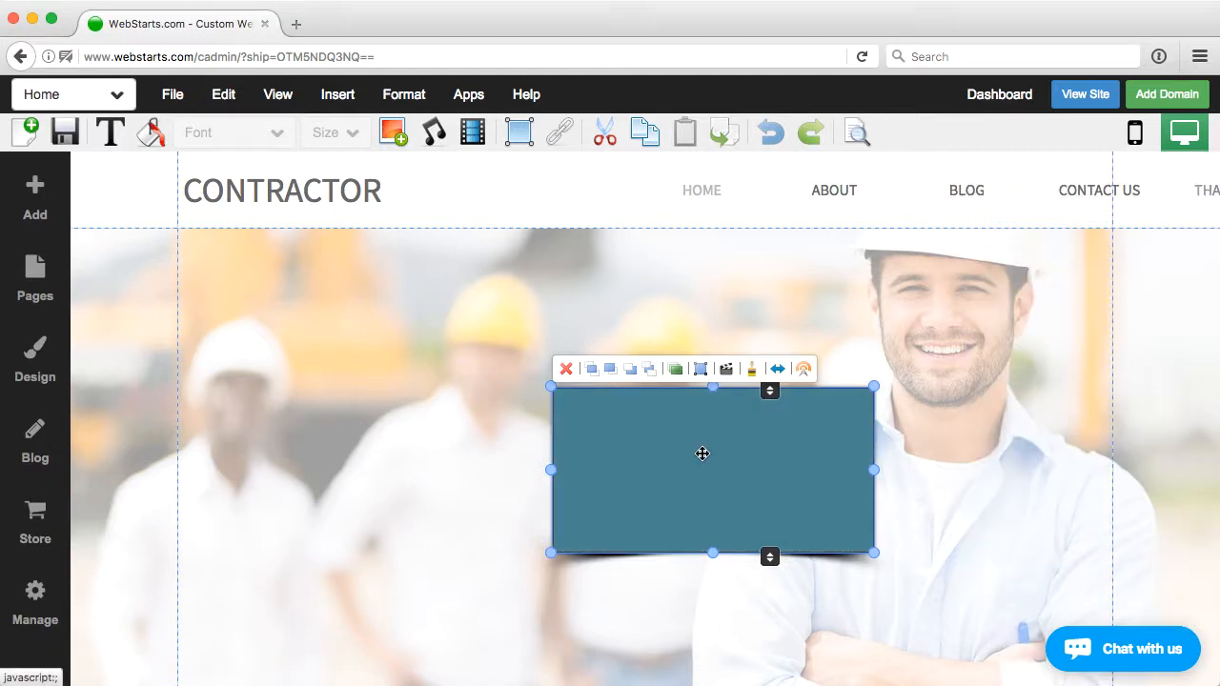
pyautogui.click(567, 369)
# - Insert the group photo with the puppy from the image library as a smaller picture over the right half of the hero image
pyautogui.click(385, 137)
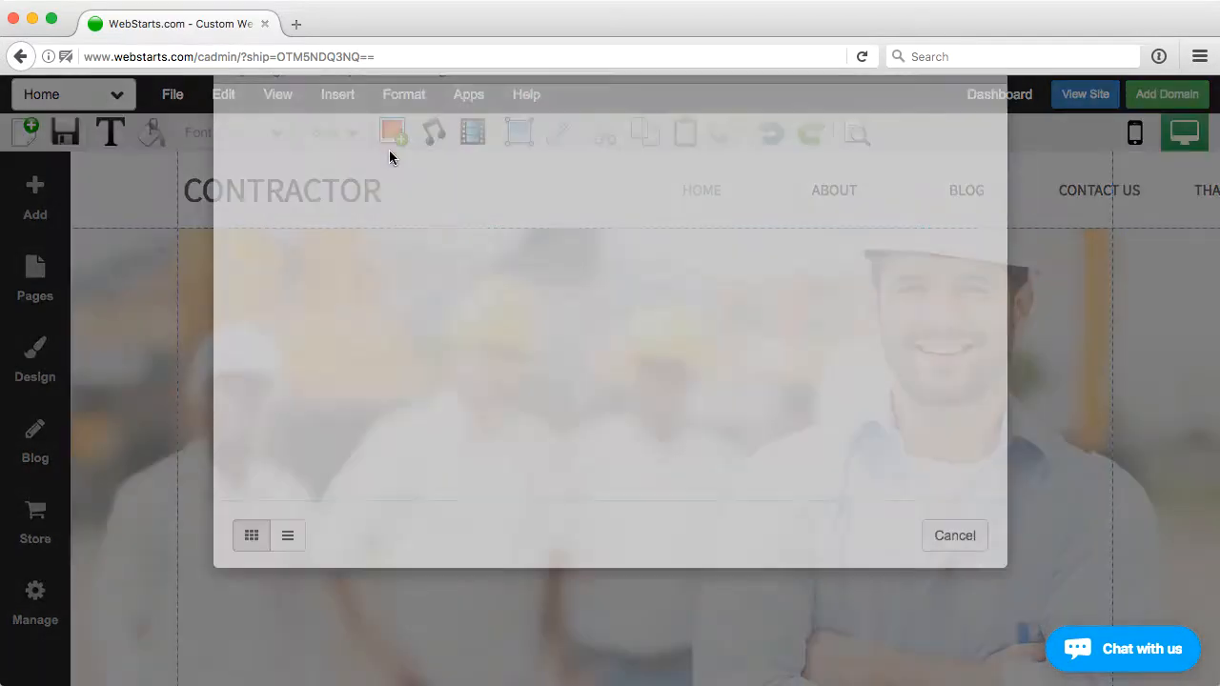
pyautogui.doubleClick(466, 235)
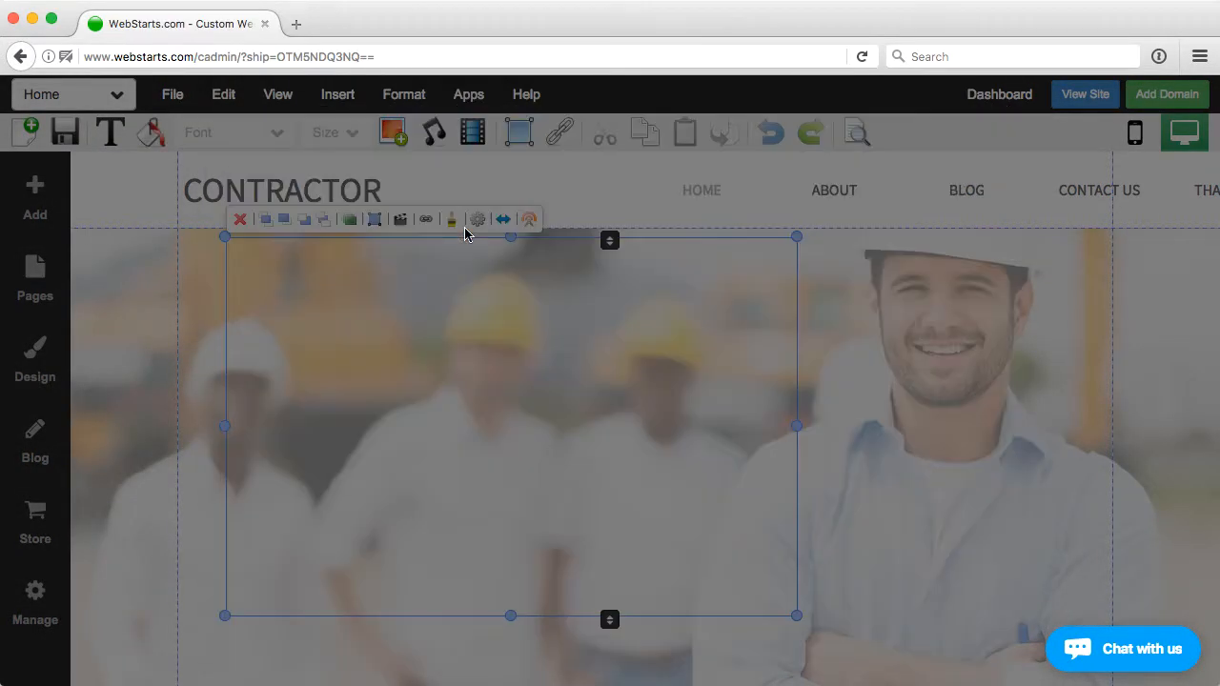
pyautogui.moveTo(317, 311); pyautogui.dragTo(632, 336)
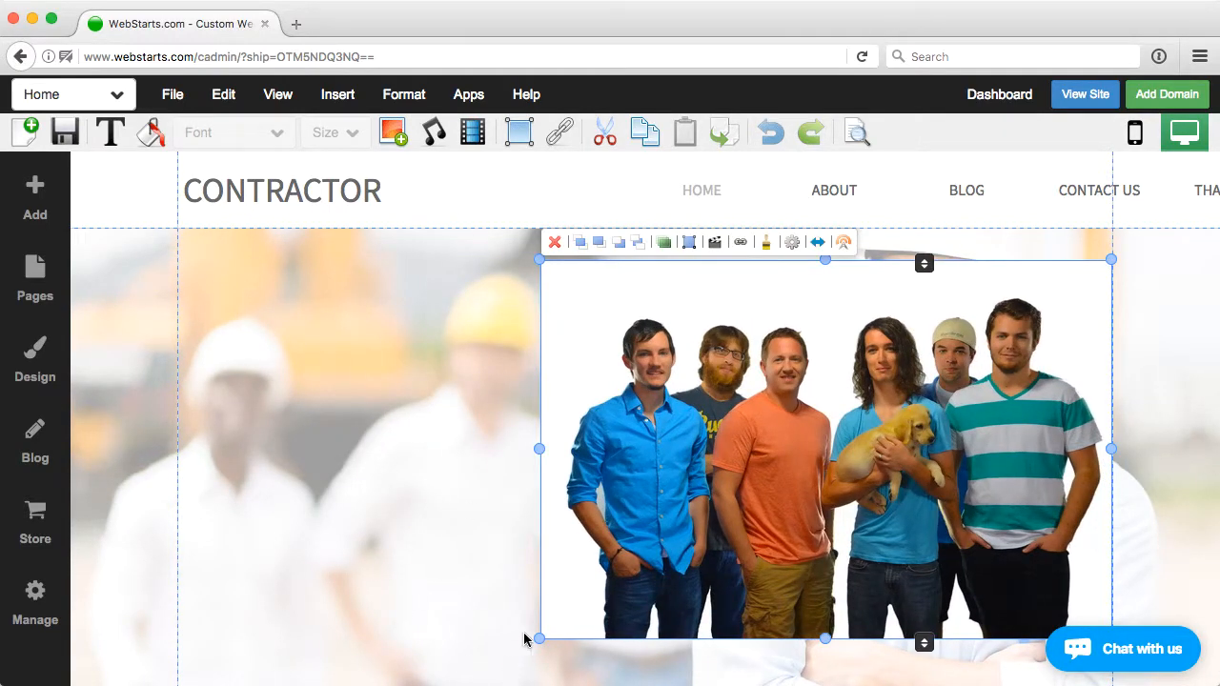
pyautogui.moveTo(539, 640); pyautogui.dragTo(691, 541)
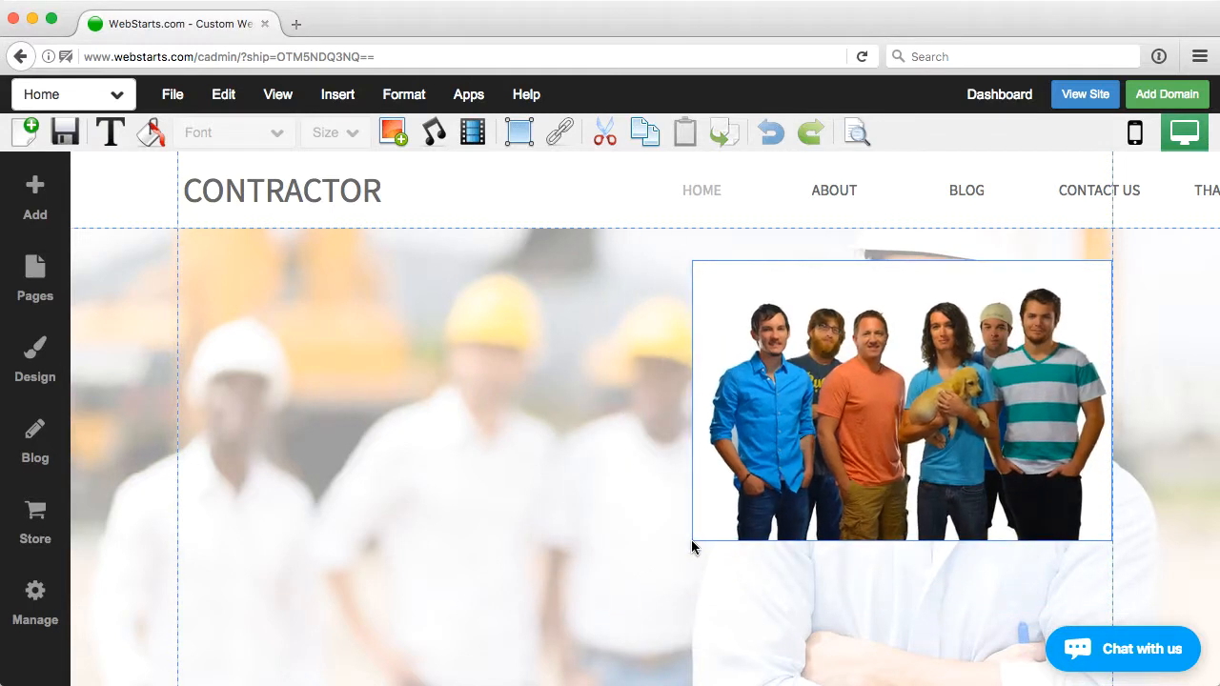
pyautogui.moveTo(806, 479); pyautogui.dragTo(797, 486)
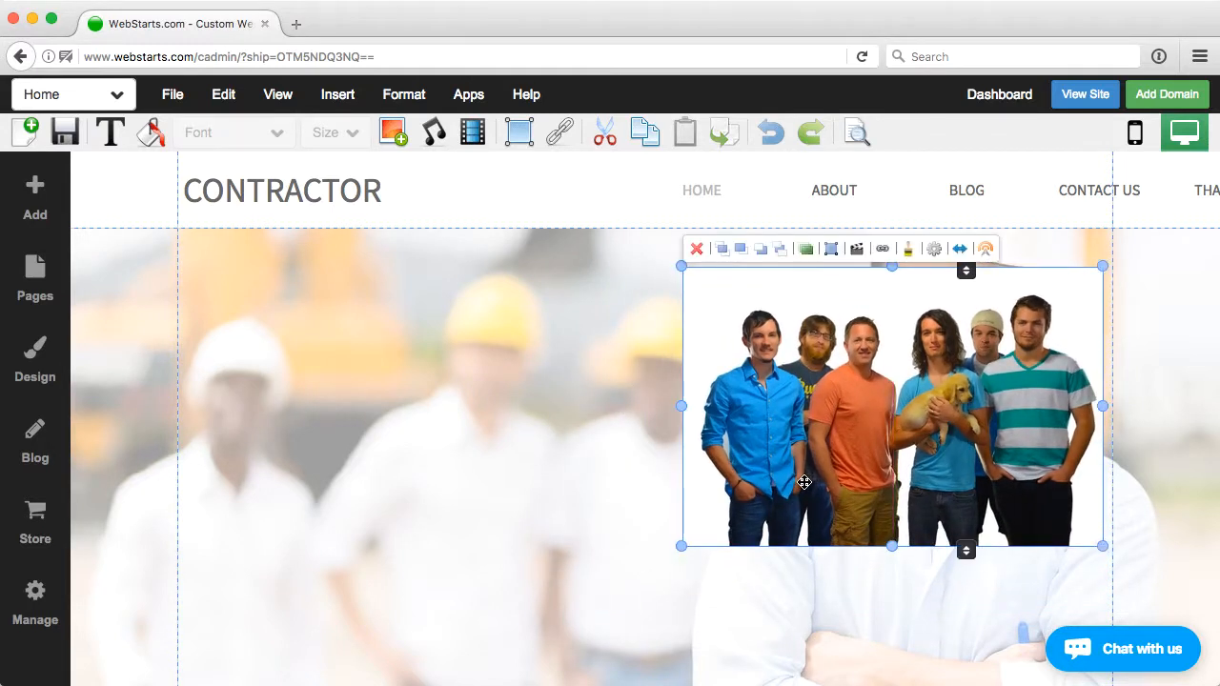
pyautogui.click(578, 197)
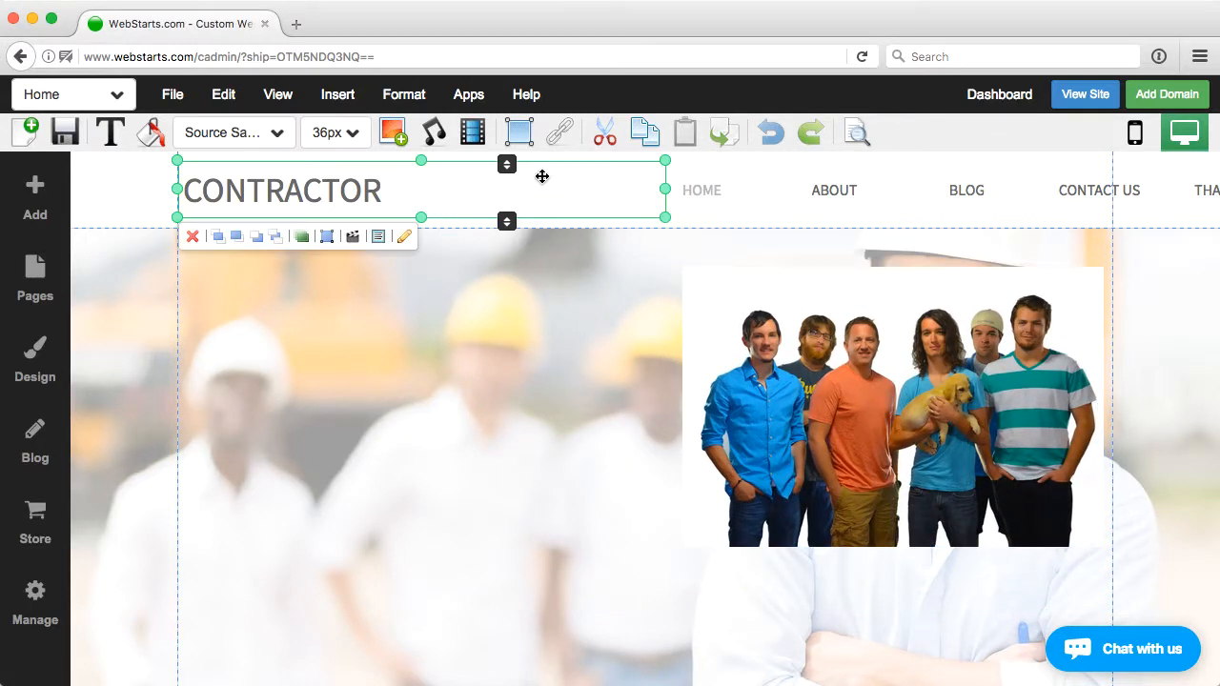
pyautogui.click(122, 209)
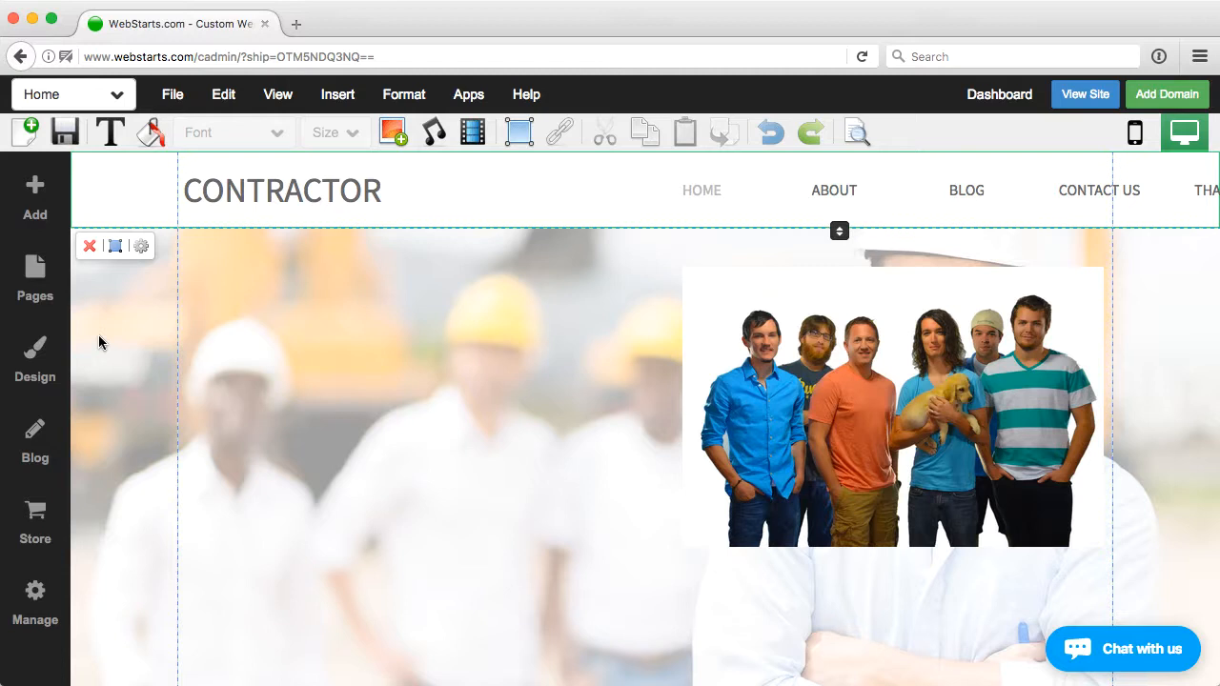
# - Apply the curved-shadow style with a 0px border width to the group photo with the puppy
pyautogui.click(797, 361)
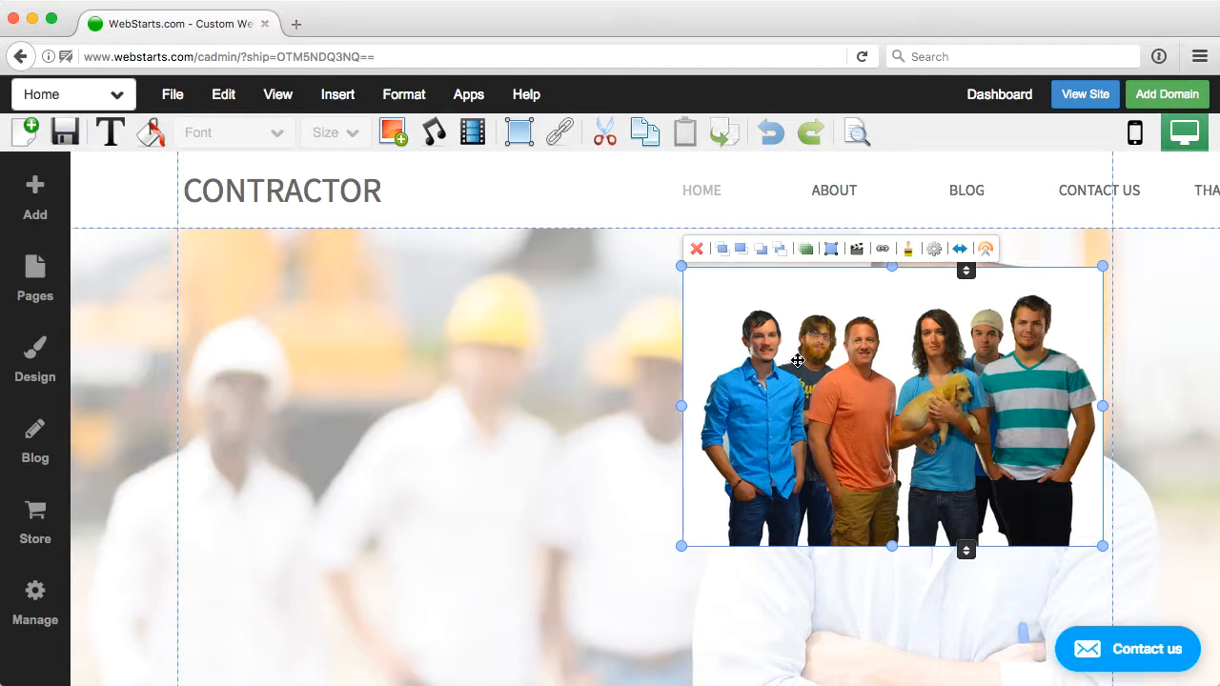
pyautogui.click(908, 249)
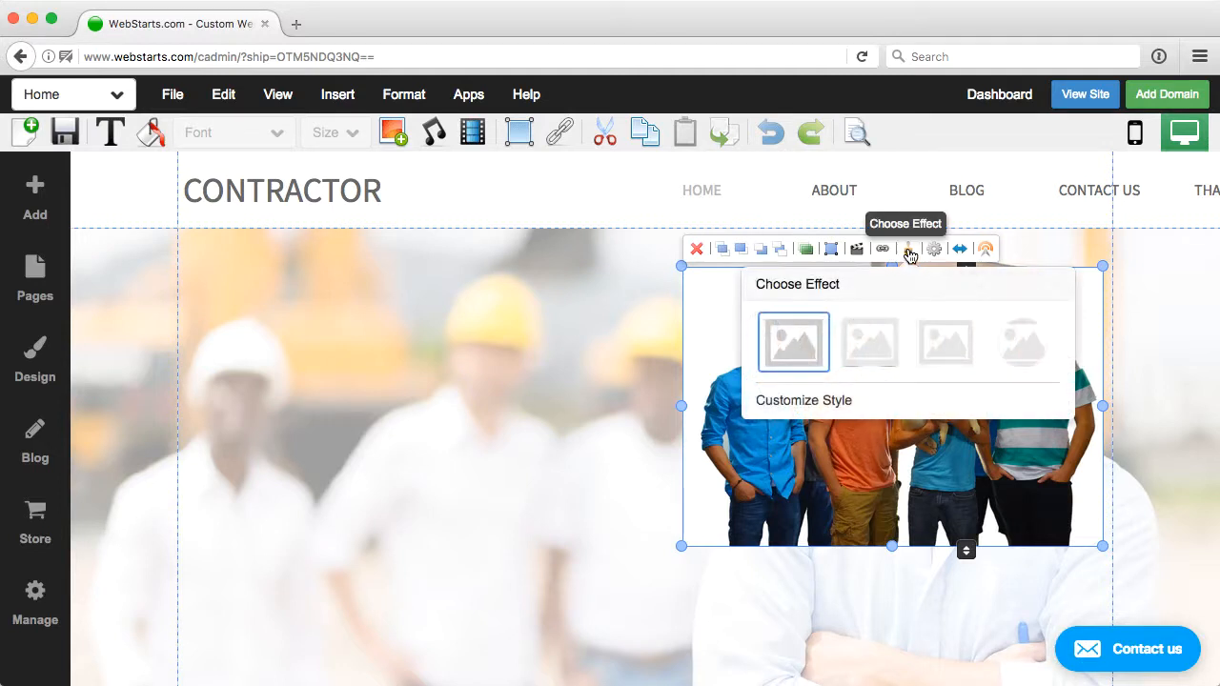
pyautogui.click(839, 401)
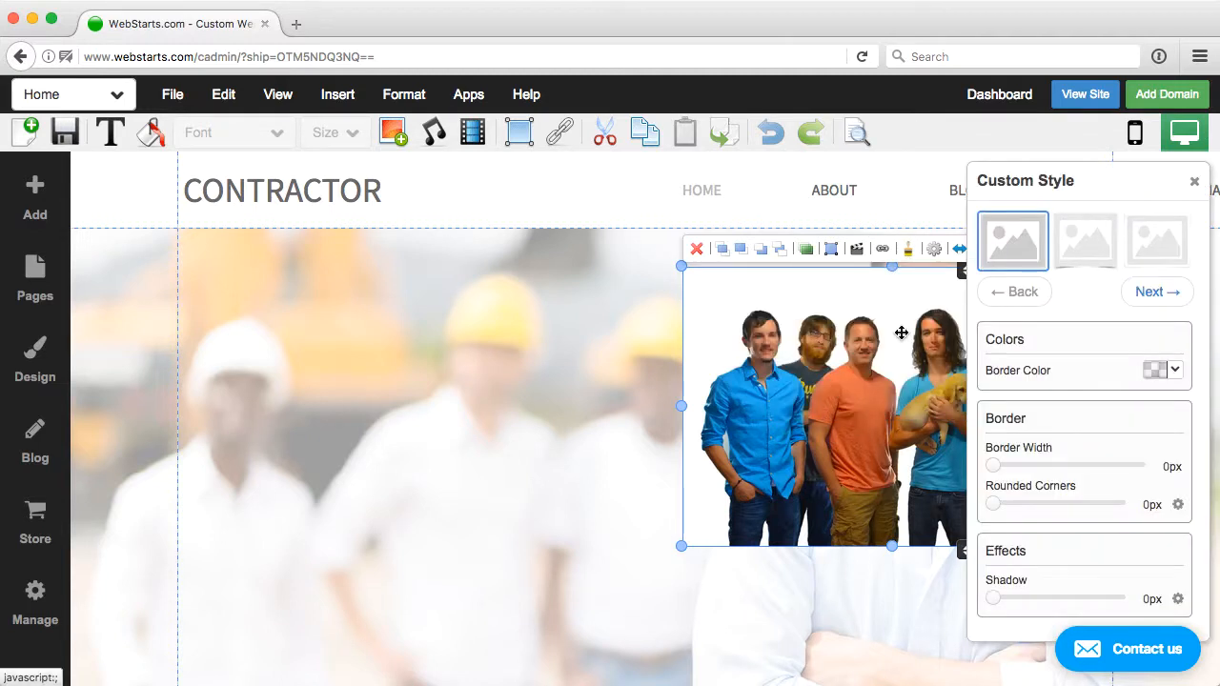
pyautogui.click(1084, 251)
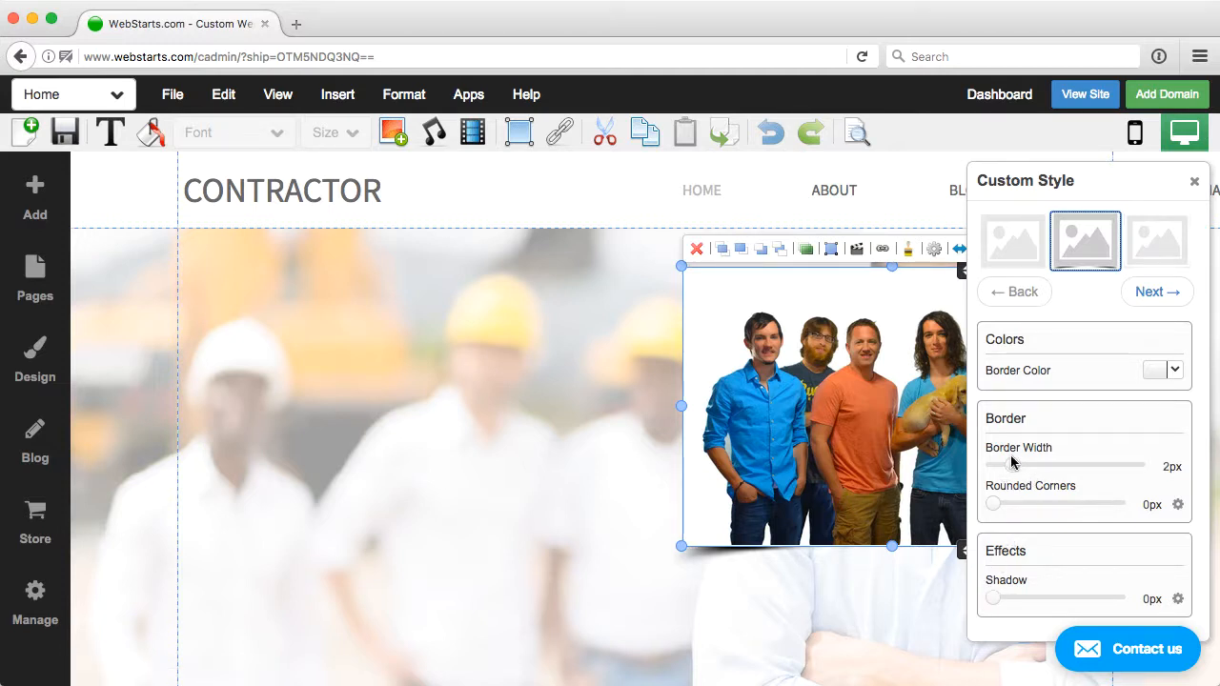
pyautogui.moveTo(1012, 464); pyautogui.dragTo(970, 471)
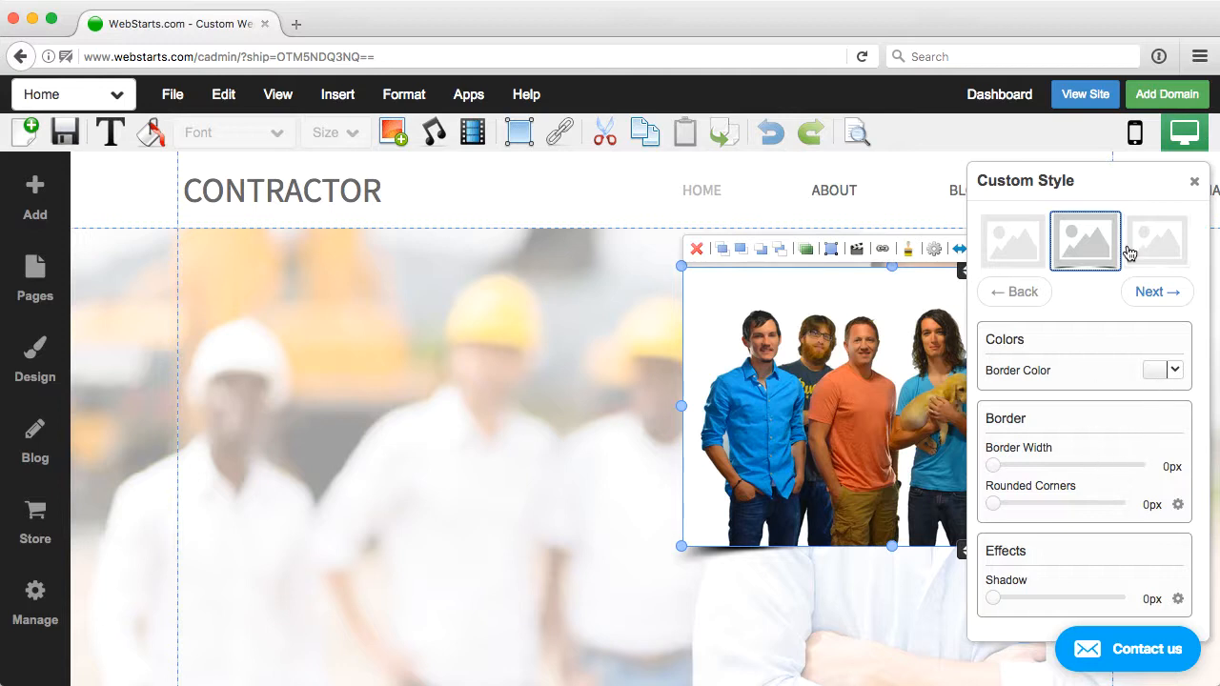
pyautogui.click(1193, 181)
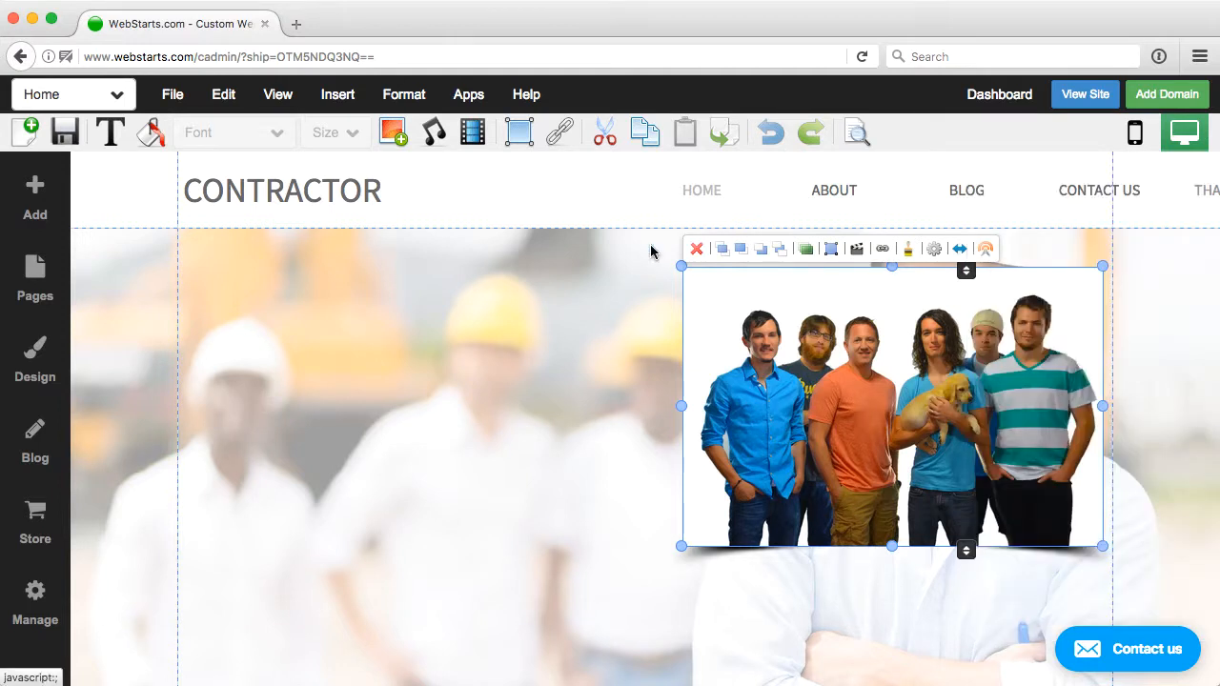
pyautogui.click(554, 207)
pyautogui.click(729, 358)
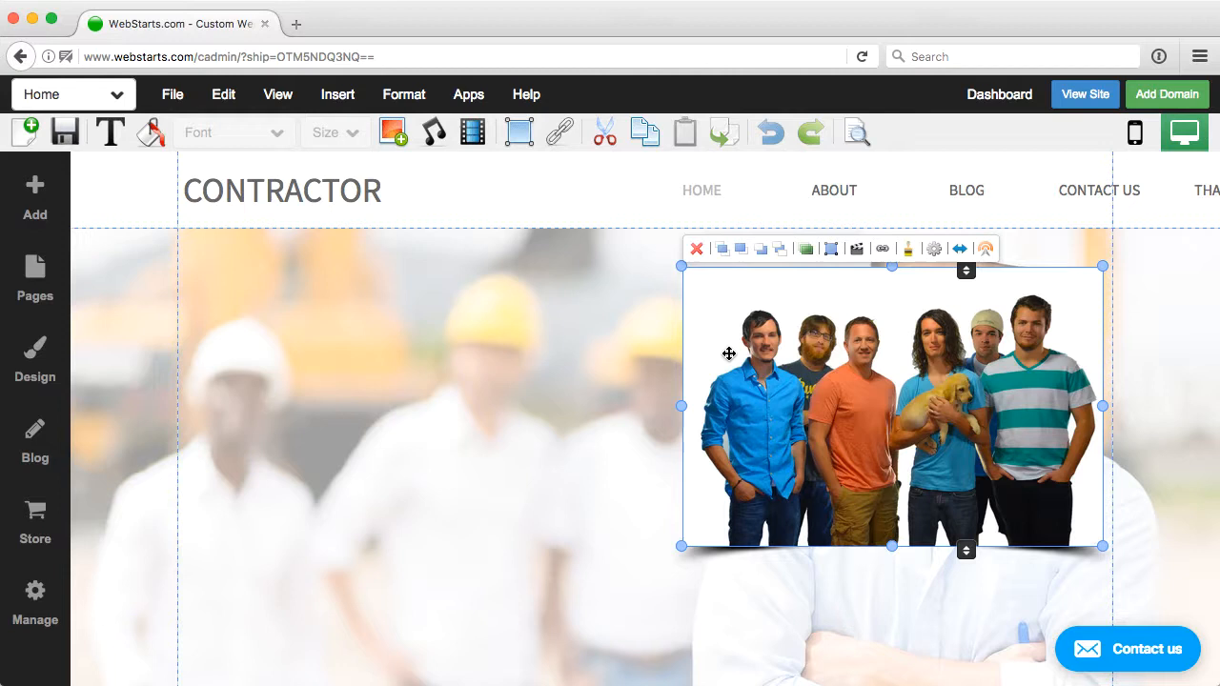
pyautogui.click(464, 408)
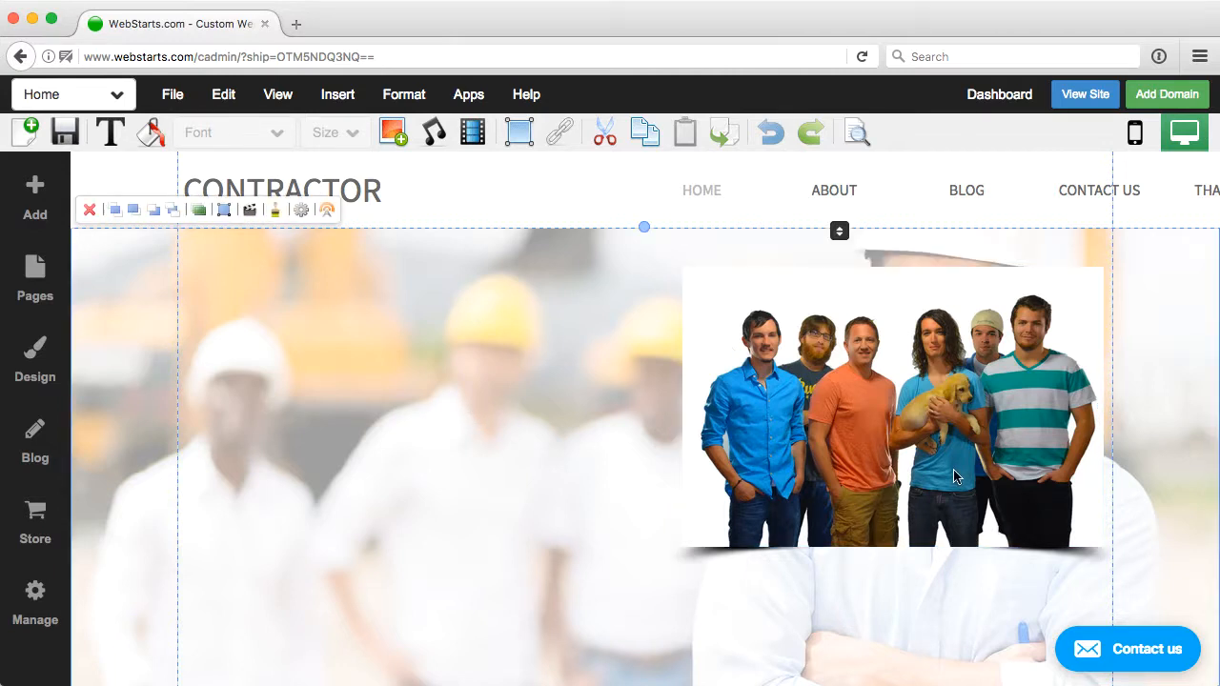
# - Move the group photo slightly up and to the left, and add a 1px shadow to it
pyautogui.moveTo(932, 439); pyautogui.dragTo(910, 424)
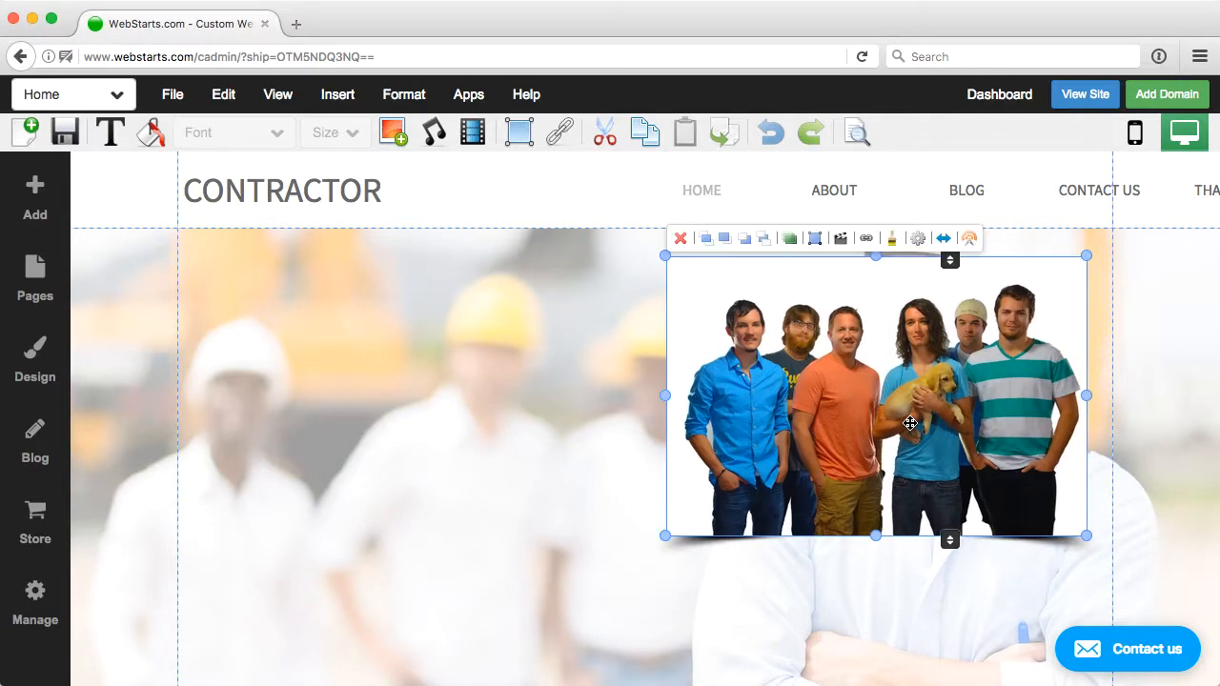
pyautogui.click(893, 242)
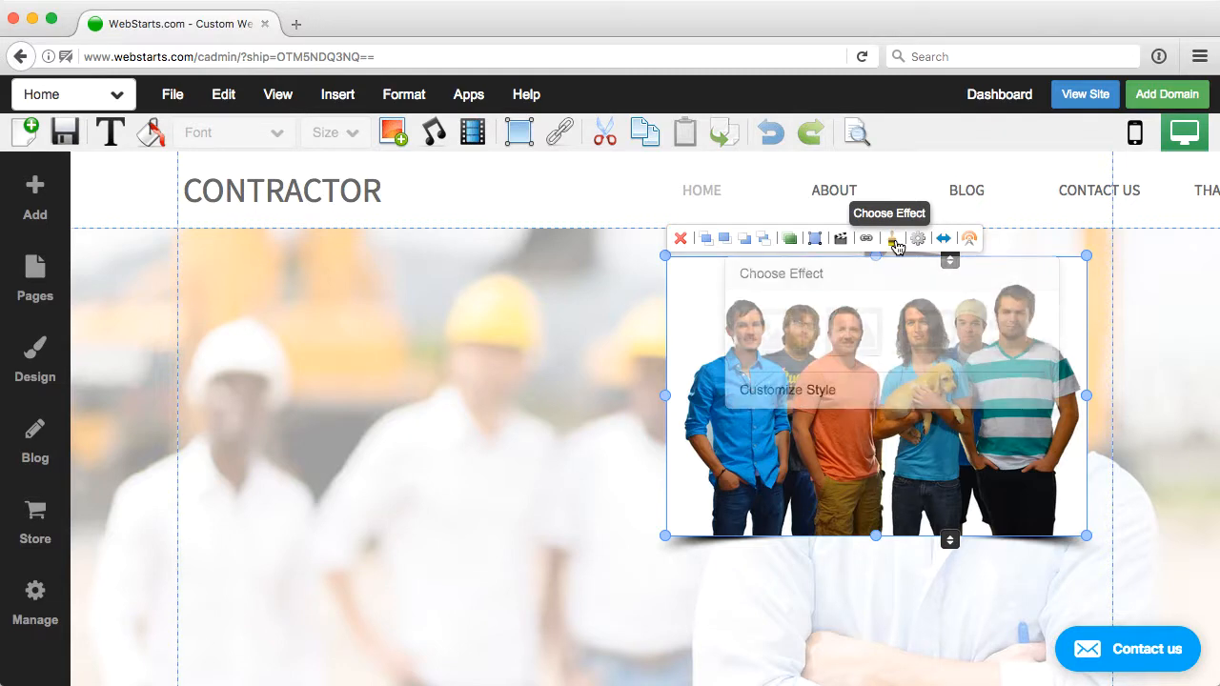
pyautogui.click(826, 399)
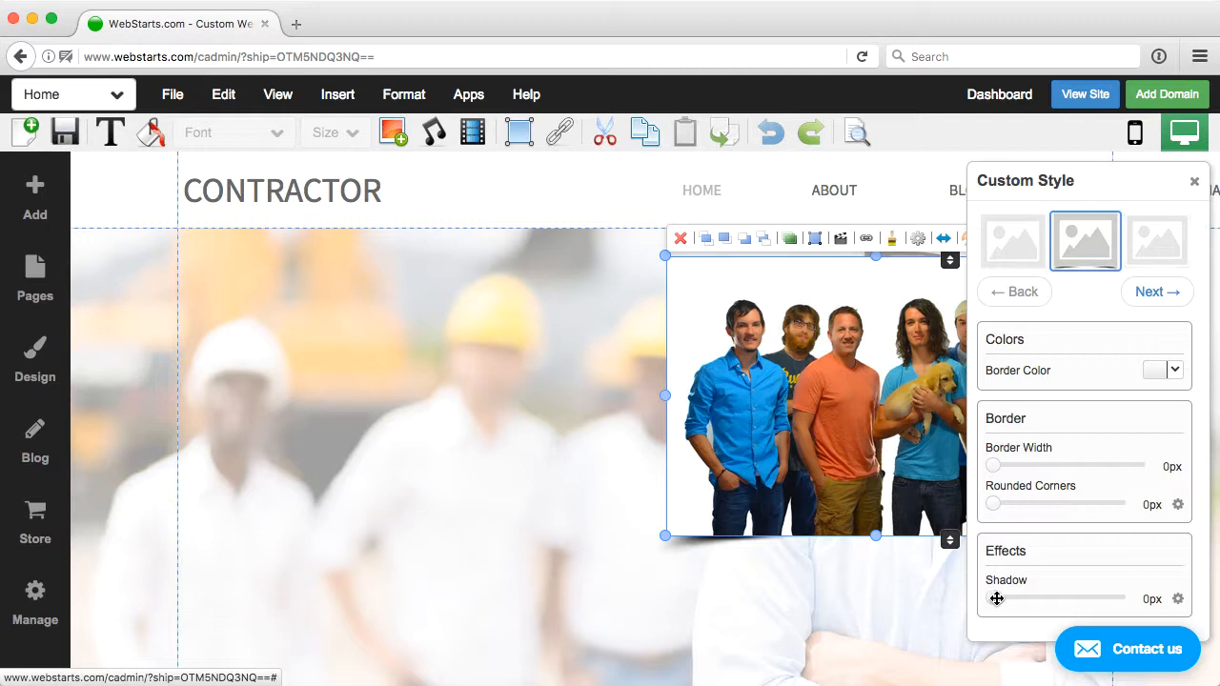
pyautogui.moveTo(997, 598); pyautogui.dragTo(1002, 600)
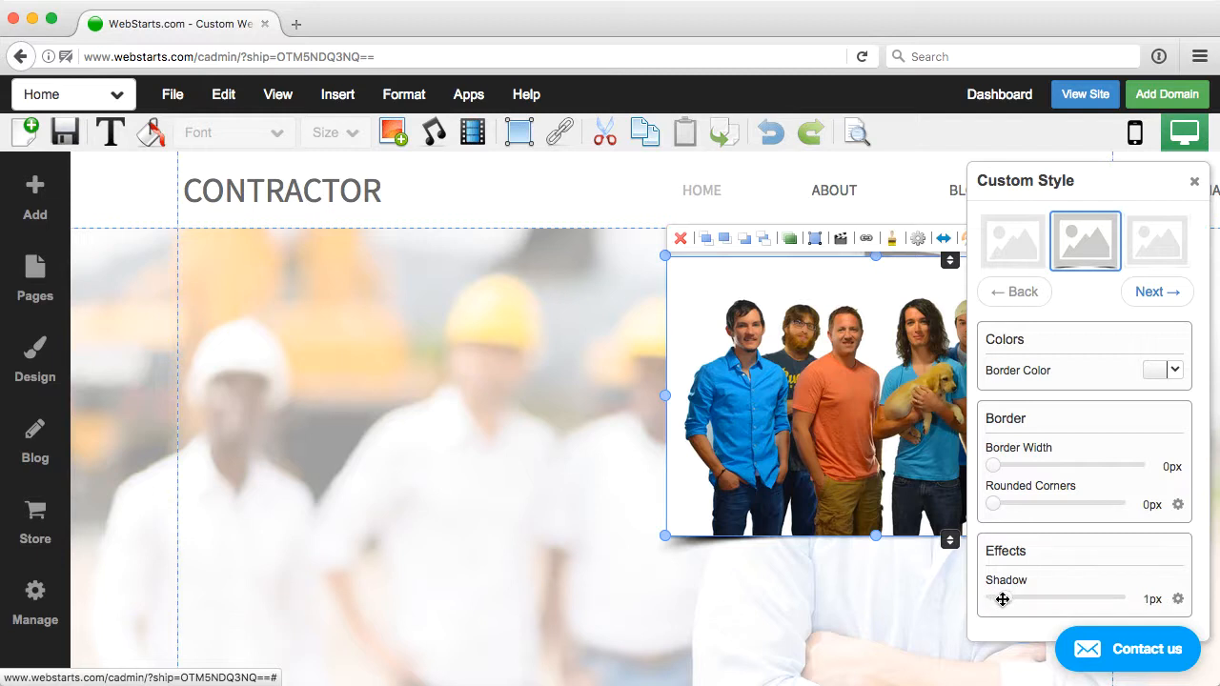
pyautogui.click(1193, 181)
pyautogui.click(528, 385)
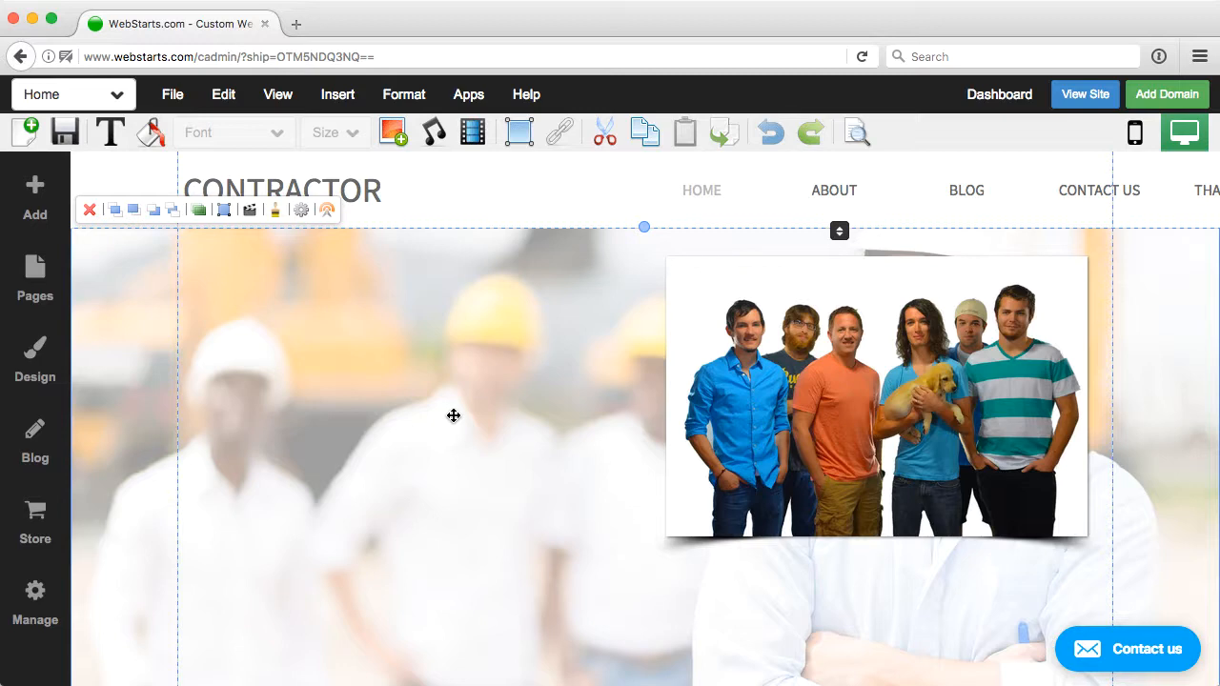
# - Insert a Google map with the default location settings and place it over the hero image, overlapping the group photo's left side
pyautogui.click(40, 197)
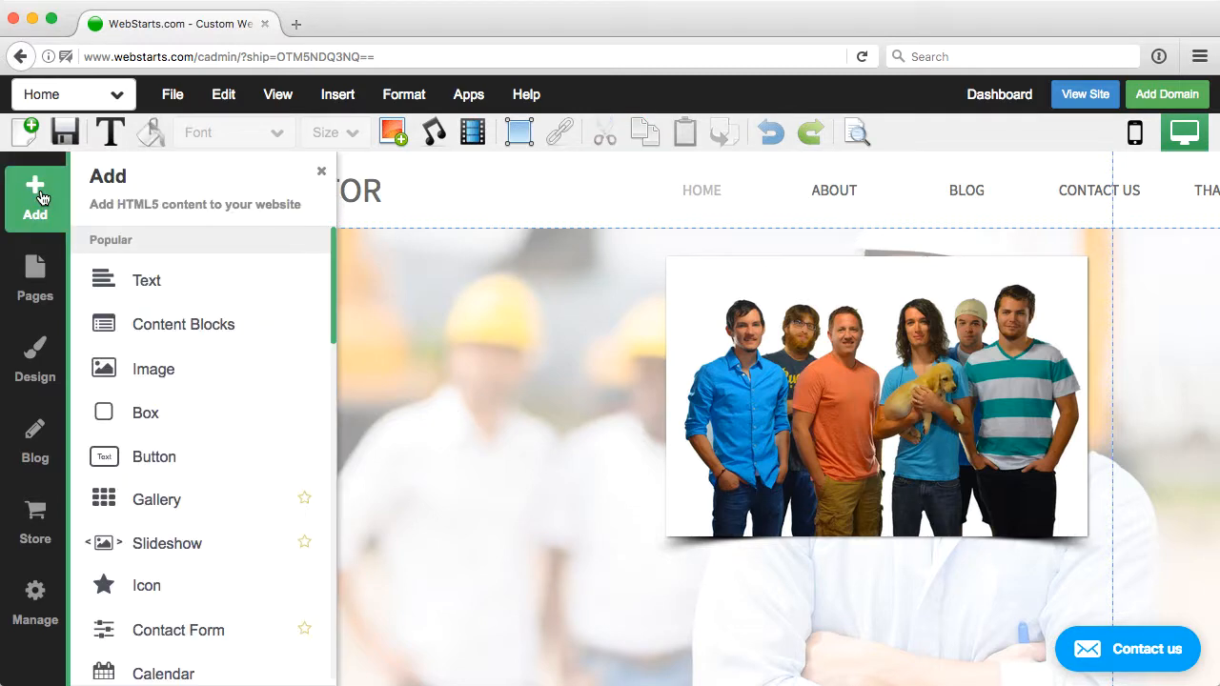
pyautogui.scroll(-3, 158, 499)
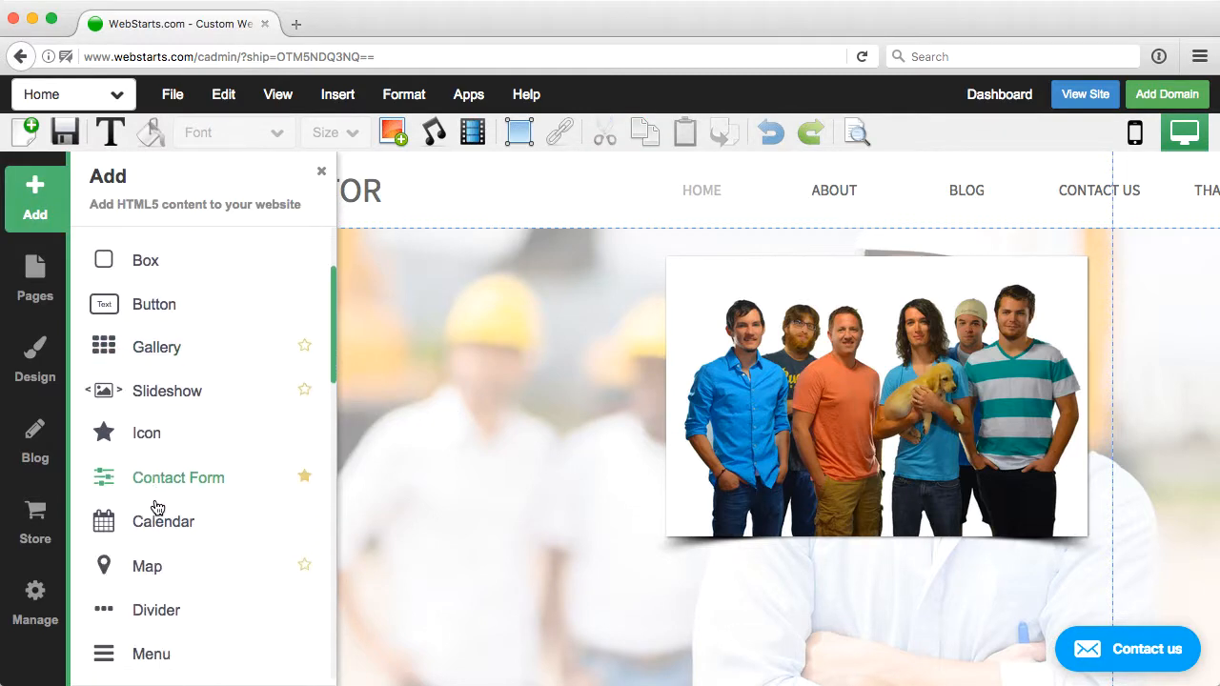
pyautogui.click(139, 570)
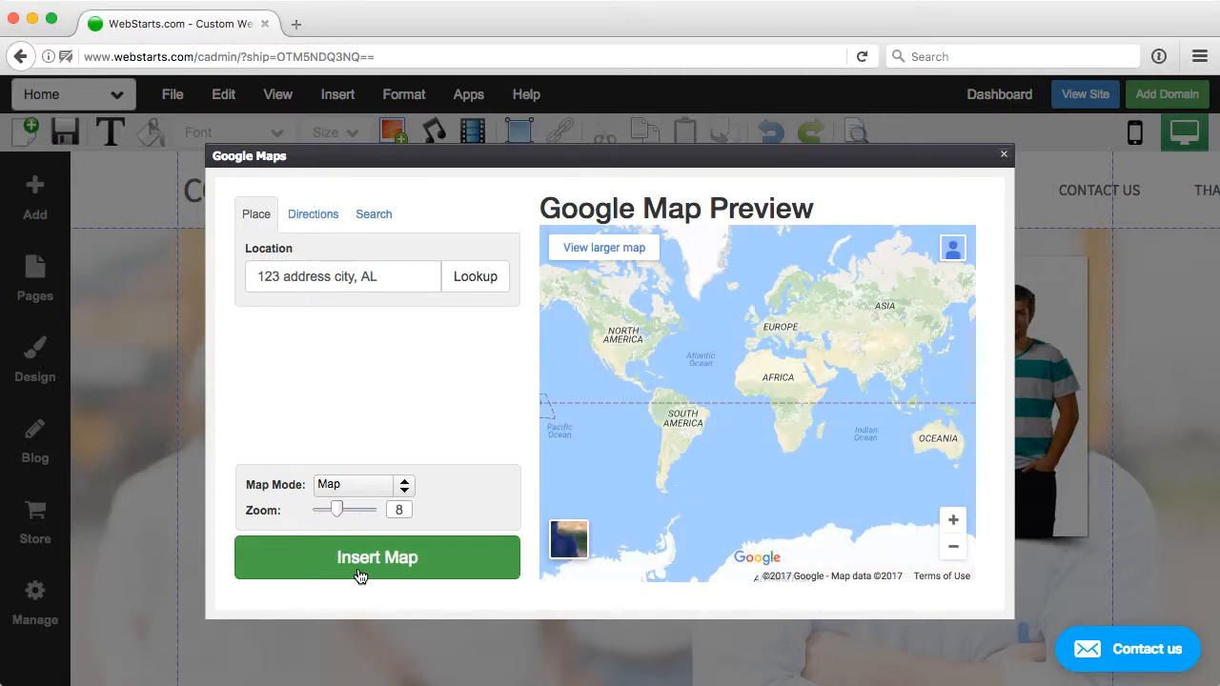
pyautogui.click(360, 575)
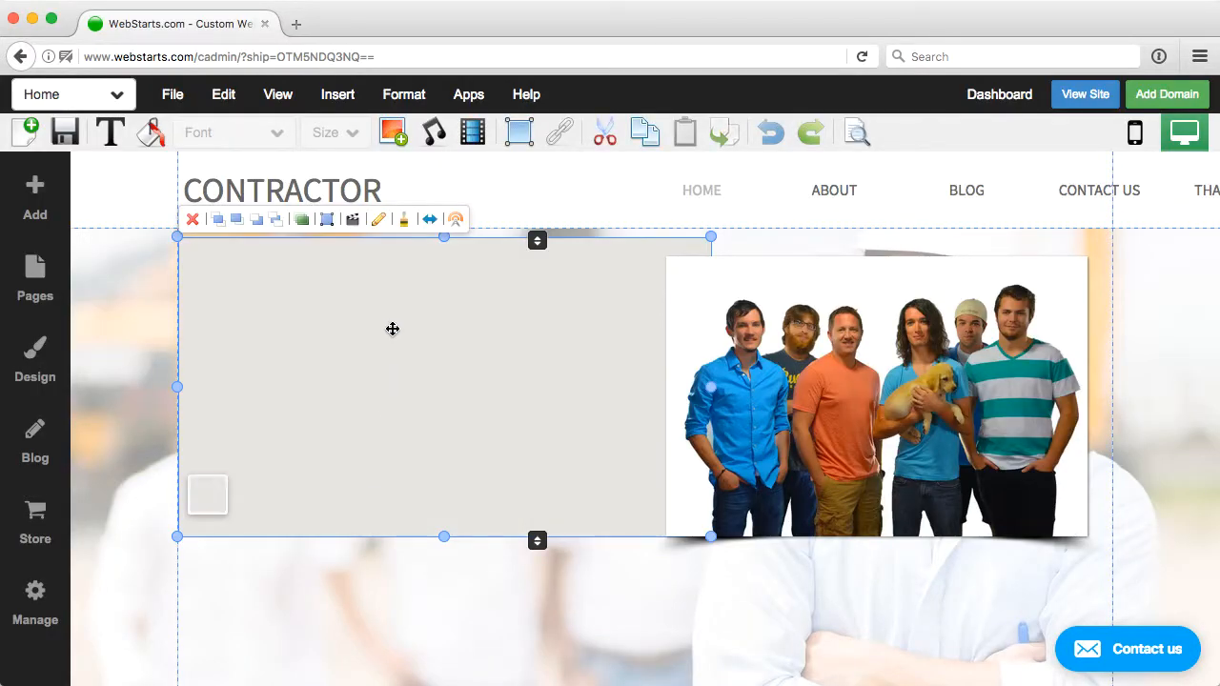
pyautogui.moveTo(393, 329); pyautogui.dragTo(462, 359)
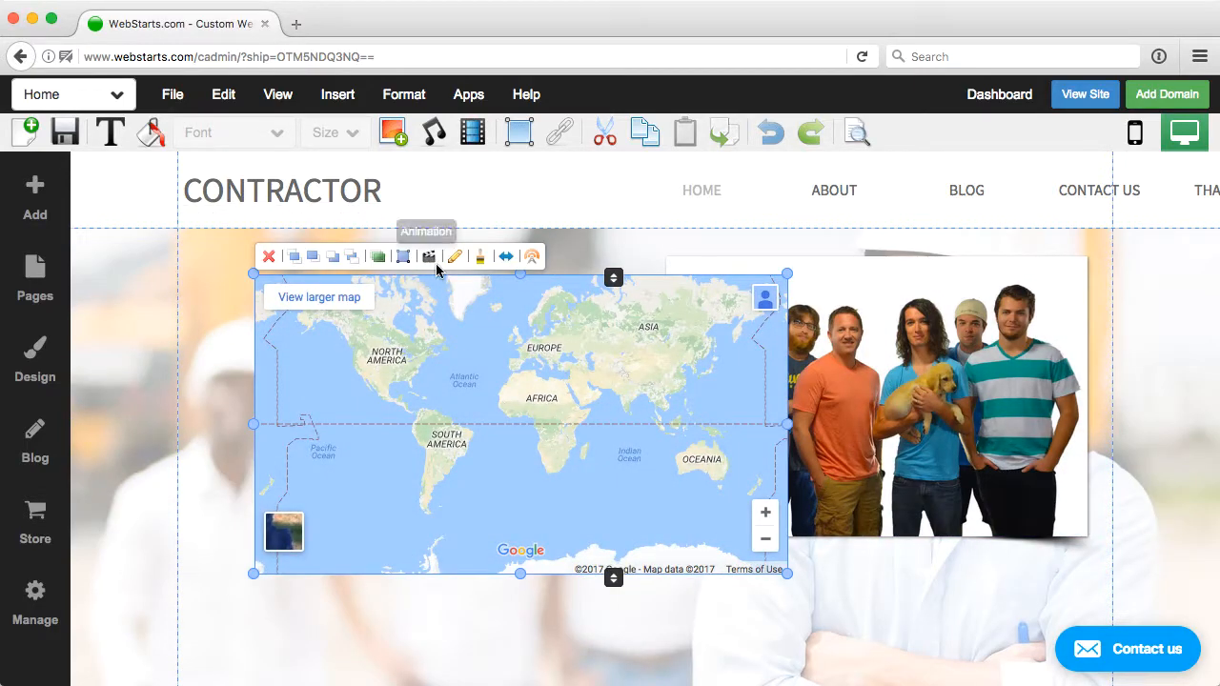
# - Open the map's custom style settings, try the curved-shadow style, and switch back to the plain rectangular style
pyautogui.click(480, 259)
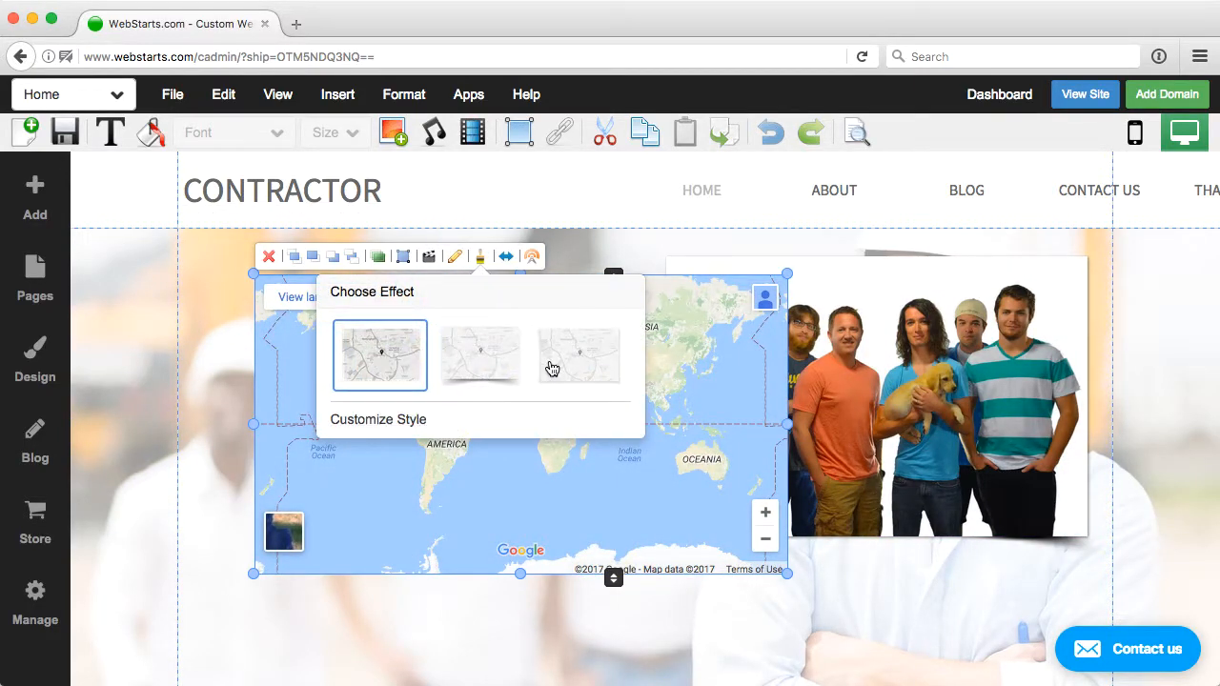
pyautogui.click(415, 421)
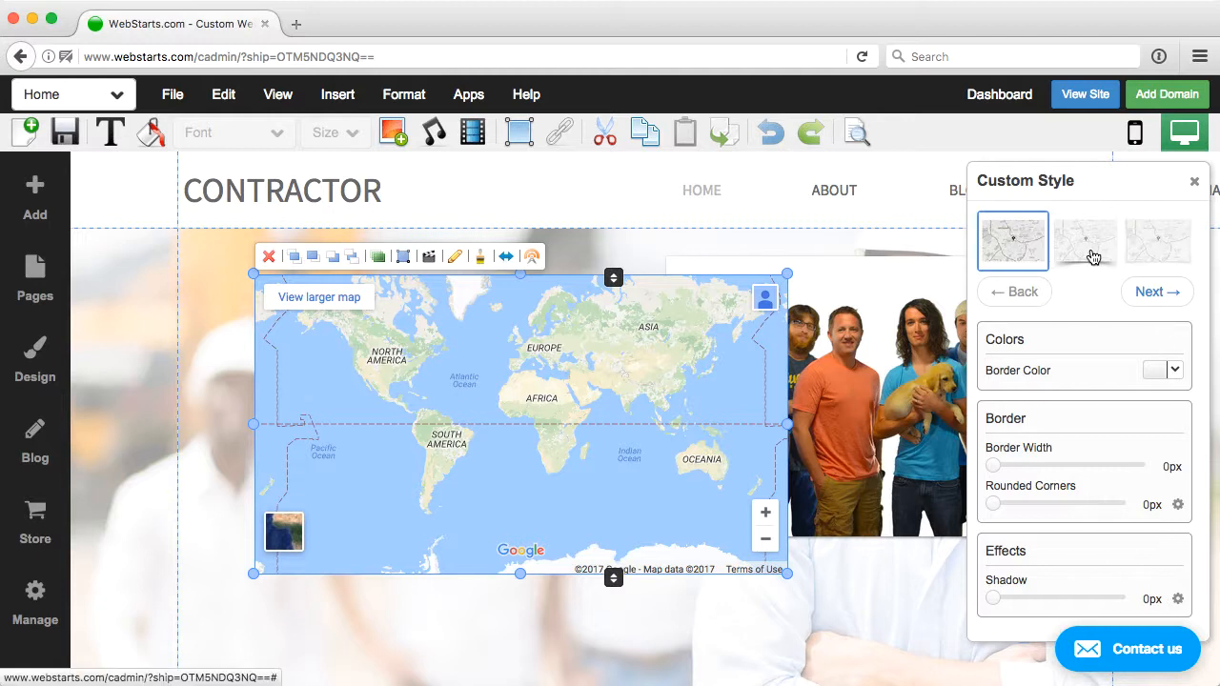
pyautogui.click(1142, 292)
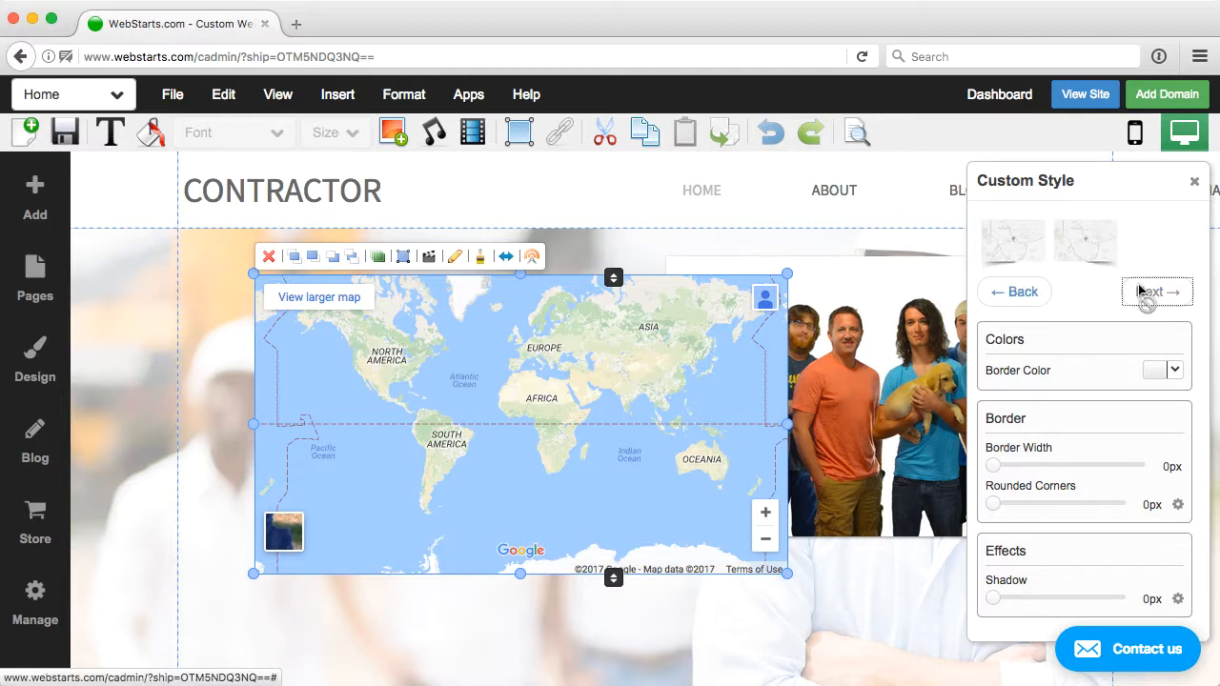
pyautogui.click(1014, 293)
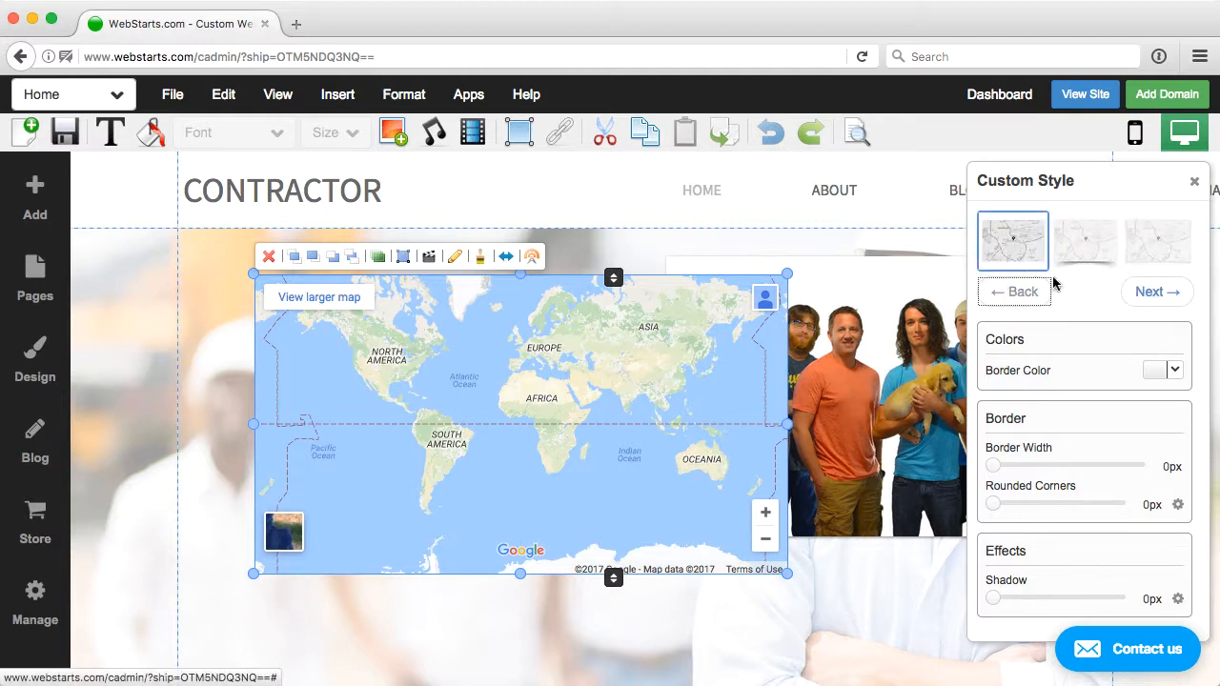
pyautogui.click(1092, 240)
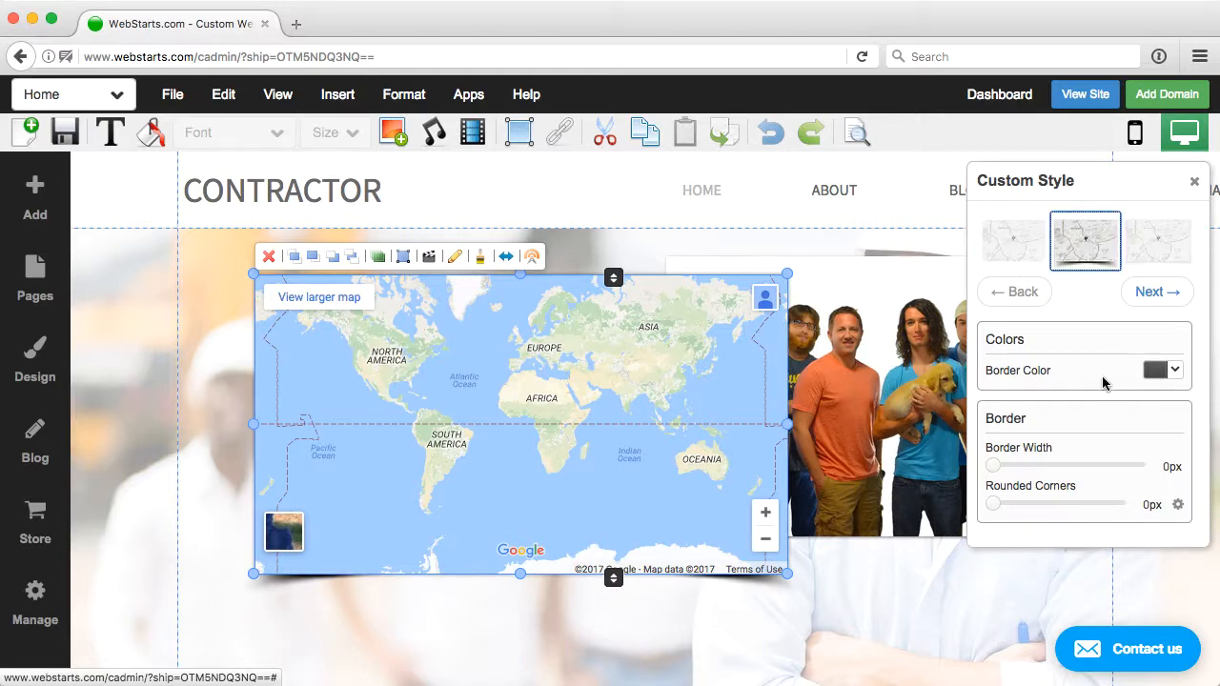
pyautogui.click(1014, 242)
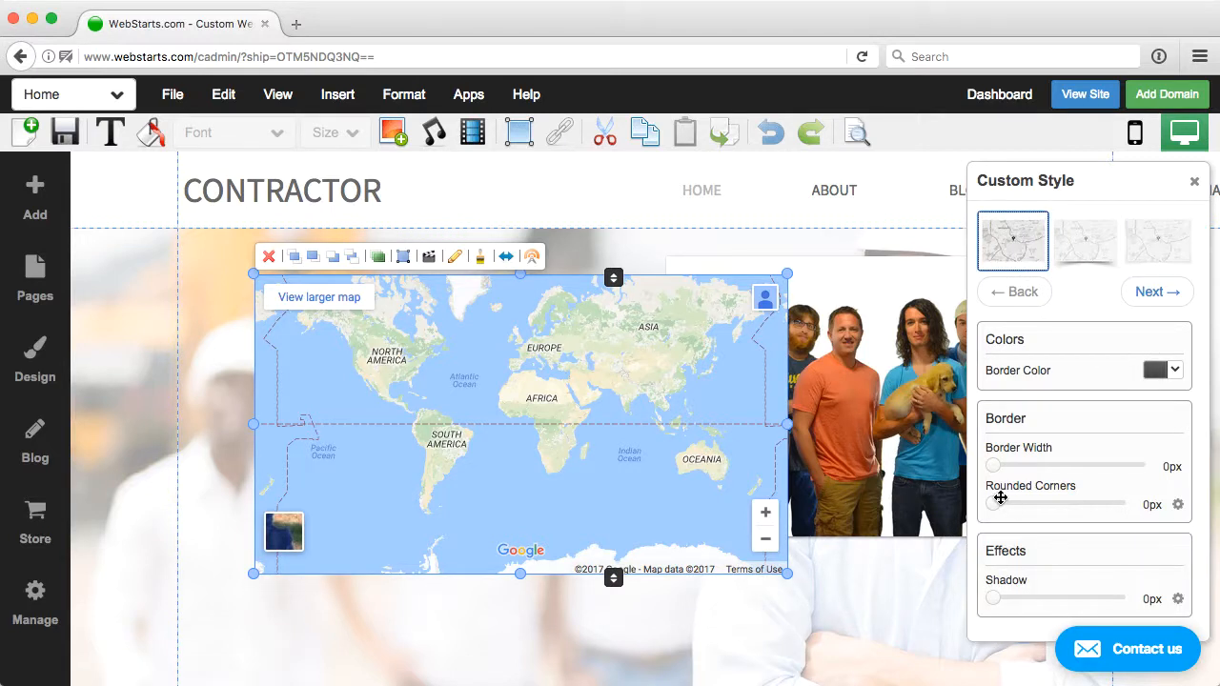
# - Give the map 4px rounded corners, an 8px shadow and a dark teal border color
pyautogui.moveTo(1000, 496); pyautogui.dragTo(1041, 502)
pyautogui.moveTo(1002, 600); pyautogui.dragTo(1093, 591)
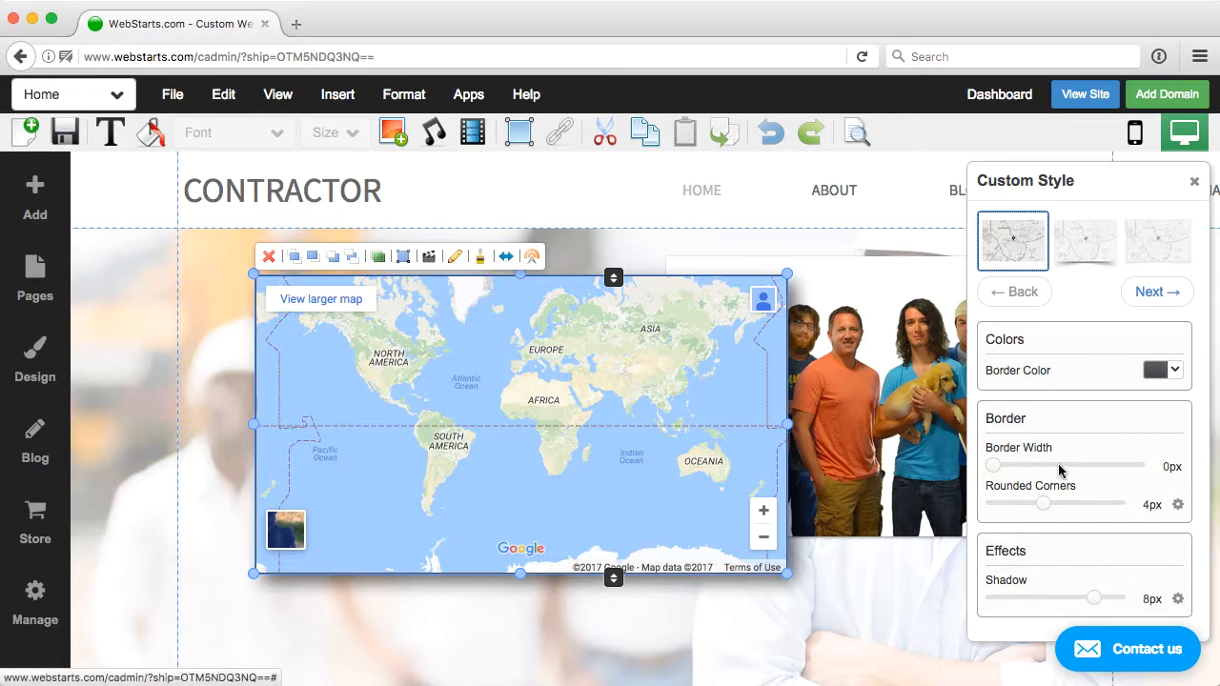
pyautogui.click(1153, 370)
pyautogui.click(1112, 579)
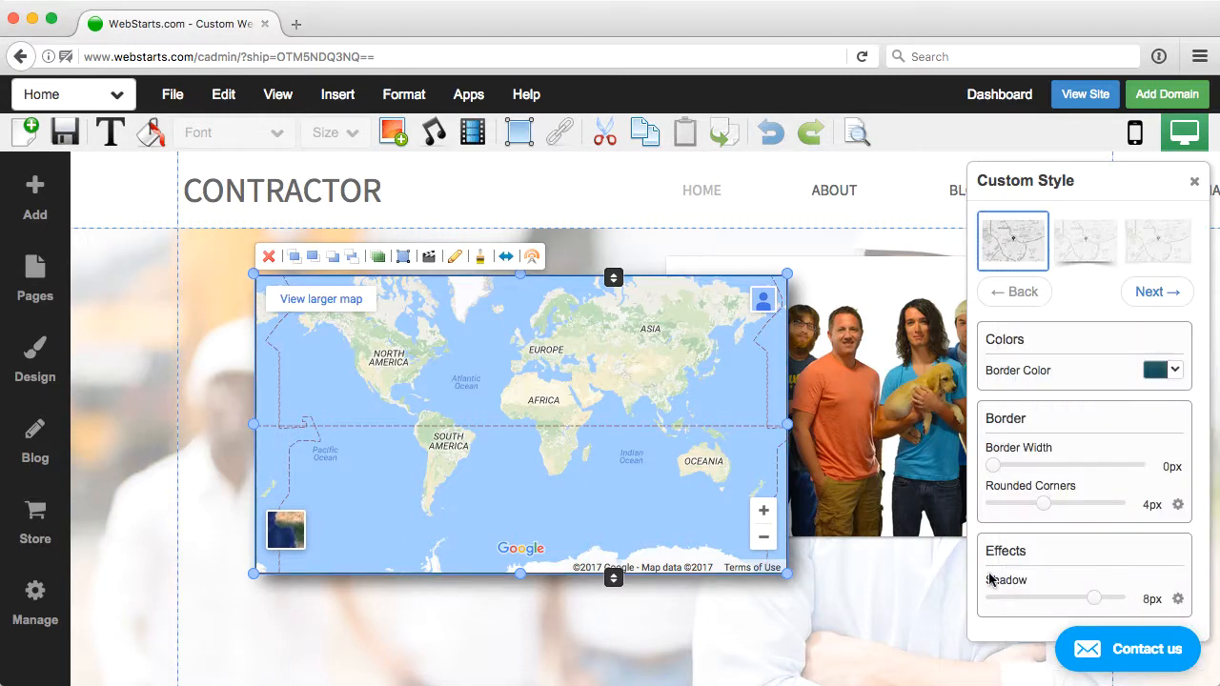
pyautogui.click(832, 508)
pyautogui.click(840, 612)
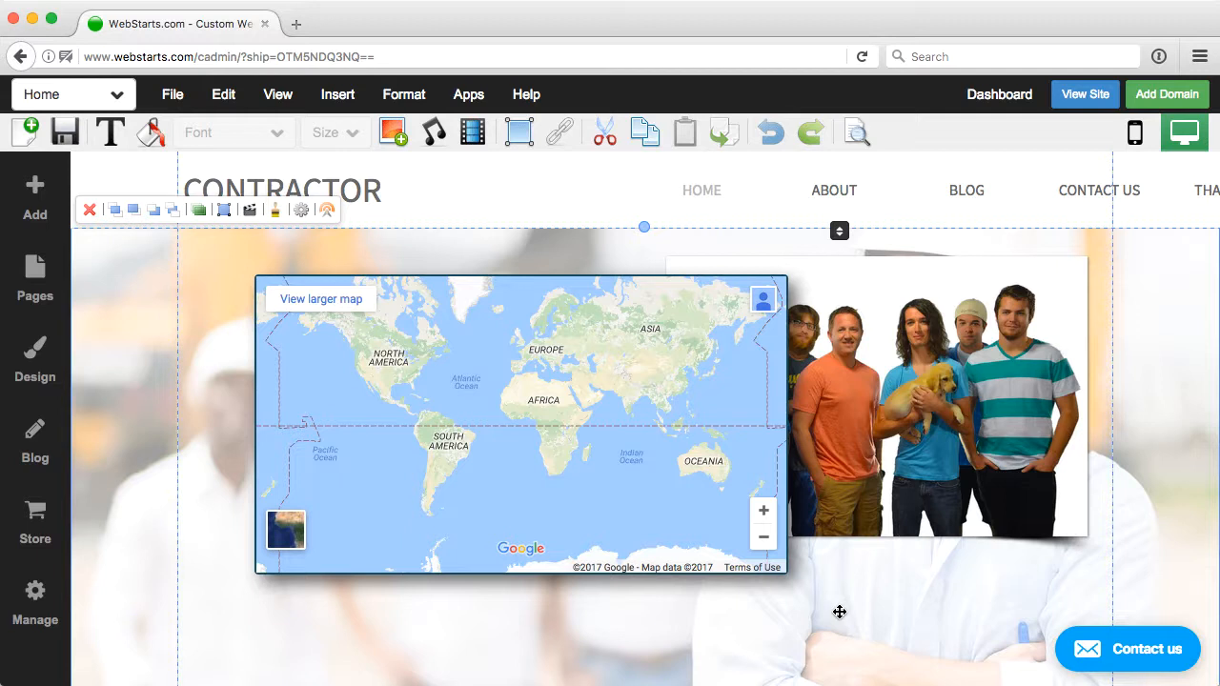